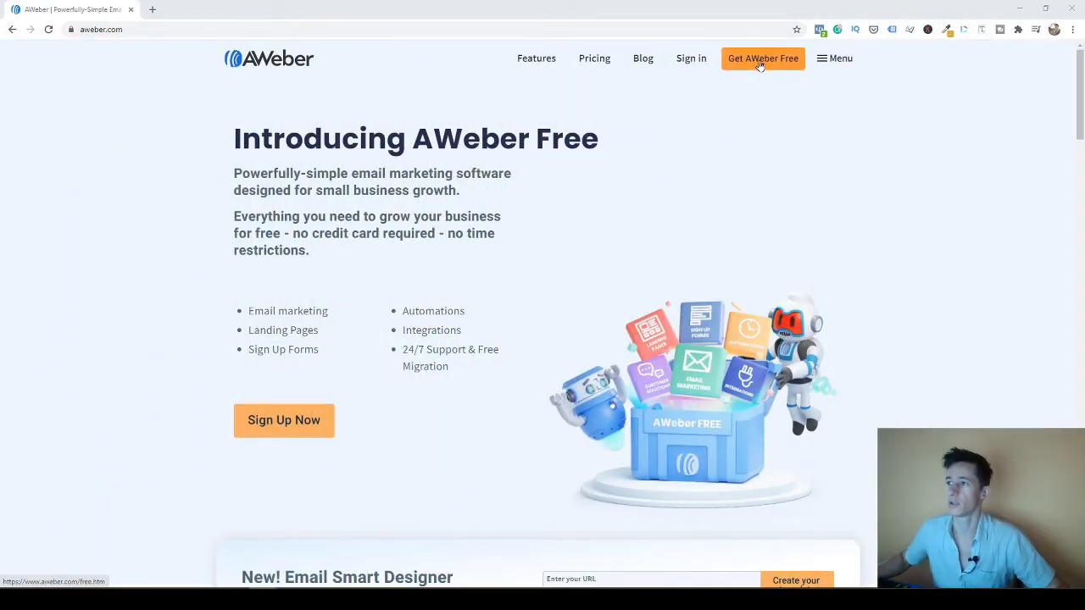
# Start the AWeber Free sign-up, enter a new account password in the password setup form and save it
pyautogui.click(760, 66)
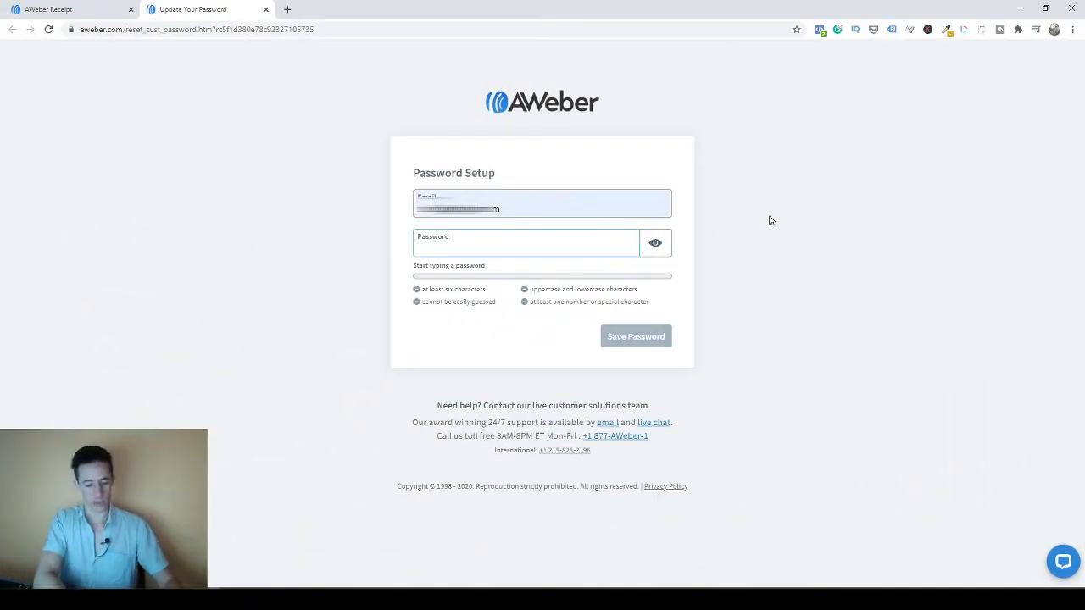
pyautogui.write('********')
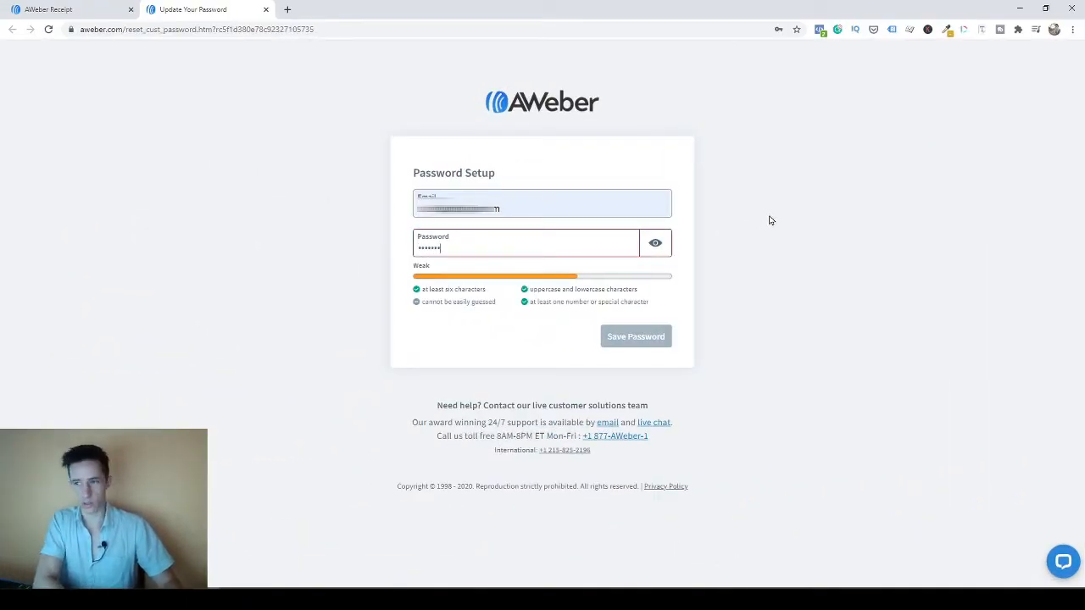
pyautogui.write('*')
pyautogui.click(657, 342)
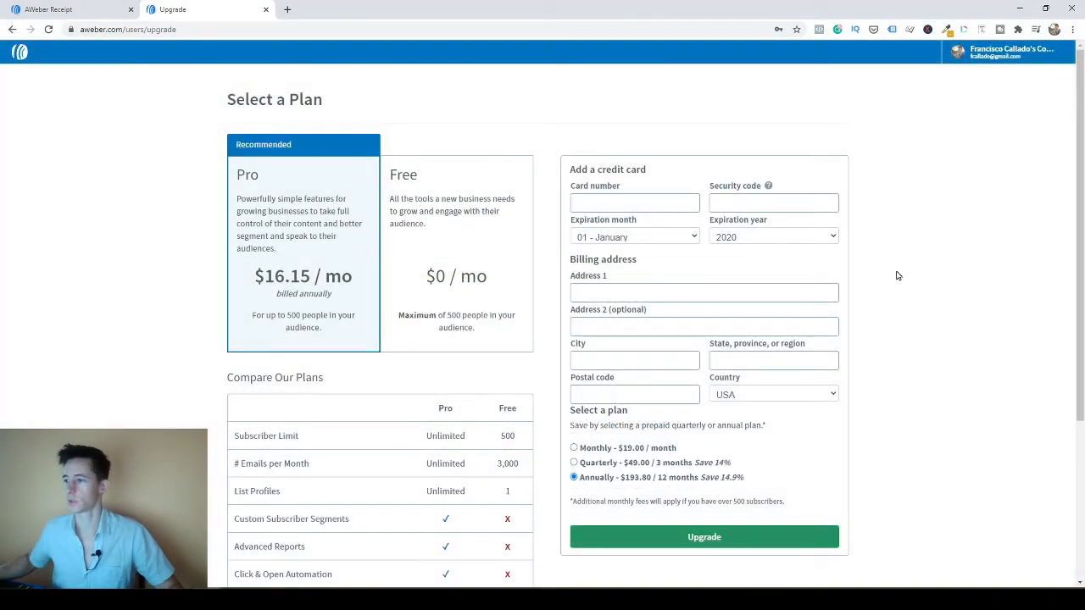
# Select the Free plan, compare its features with Pro, and continue with the free account
pyautogui.scroll(-1, 894, 280)
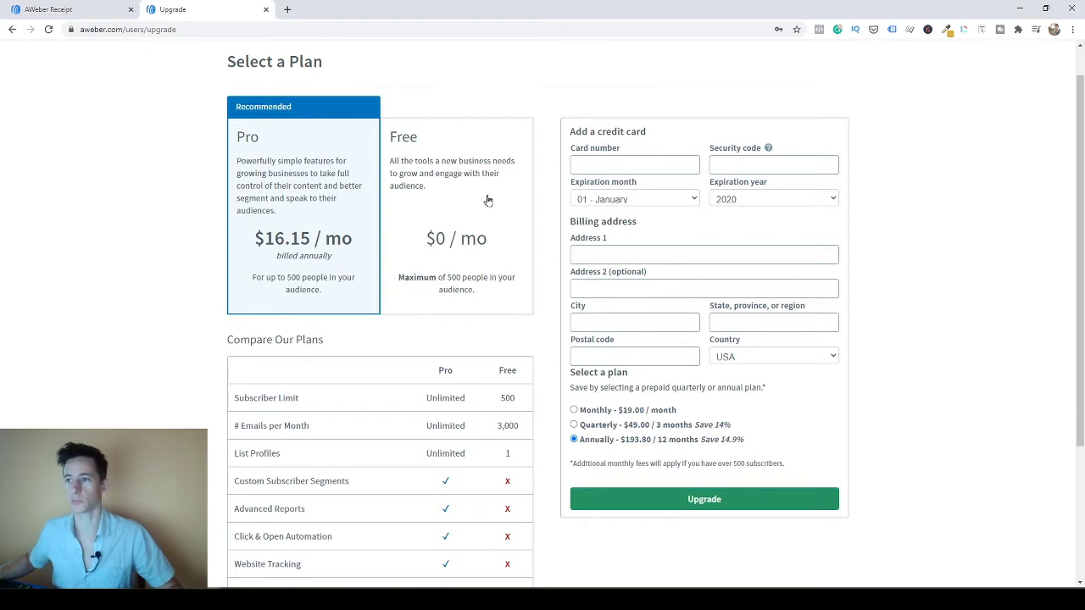
pyautogui.click(465, 220)
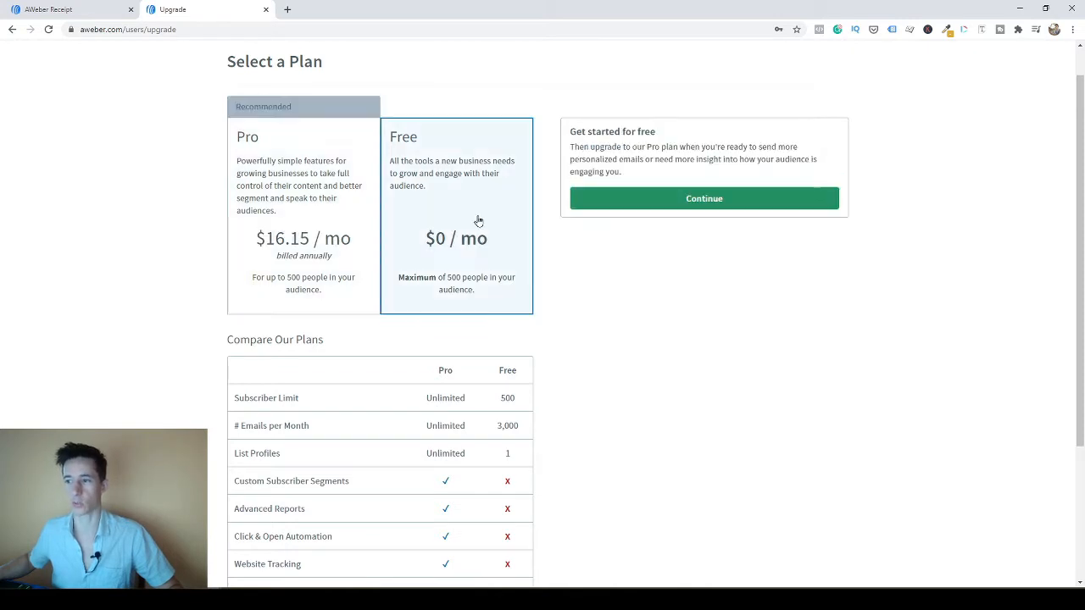
pyautogui.scroll(-2, 880, 261)
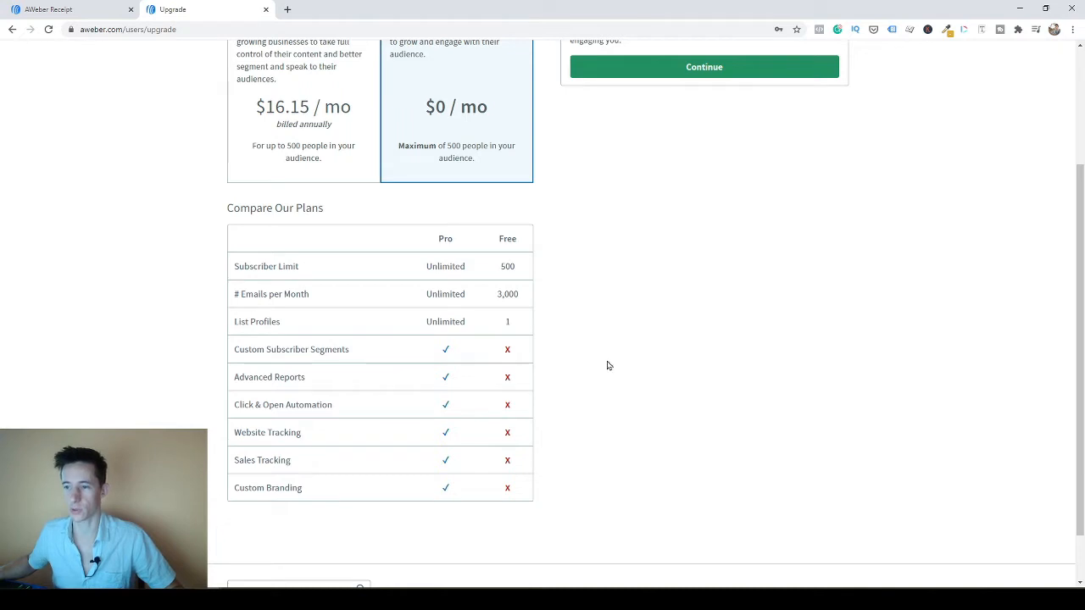
pyautogui.scroll(-1, 593, 356)
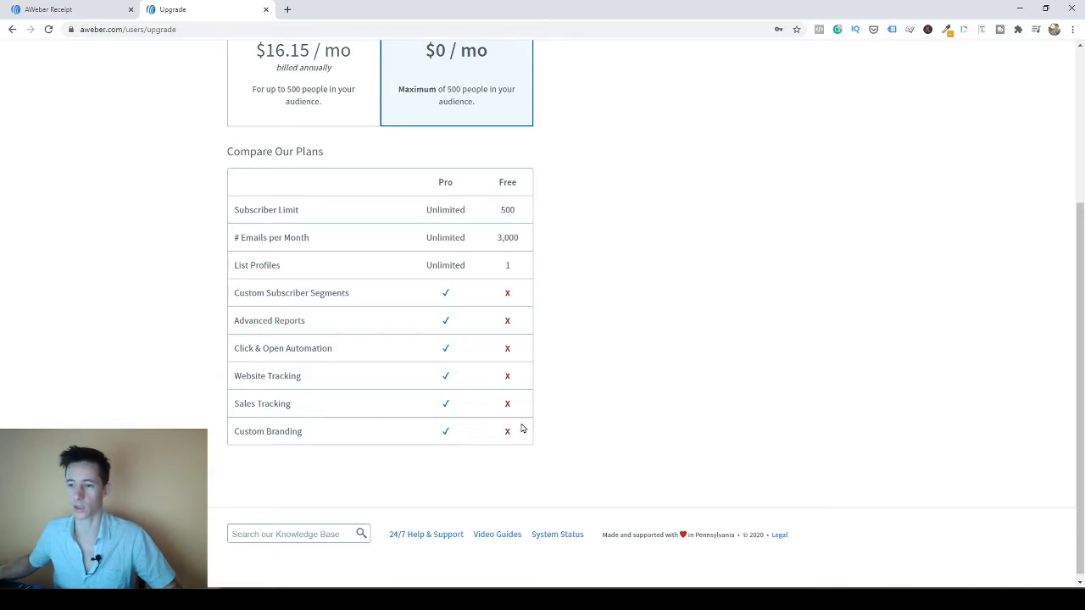
pyautogui.scroll(3, 822, 439)
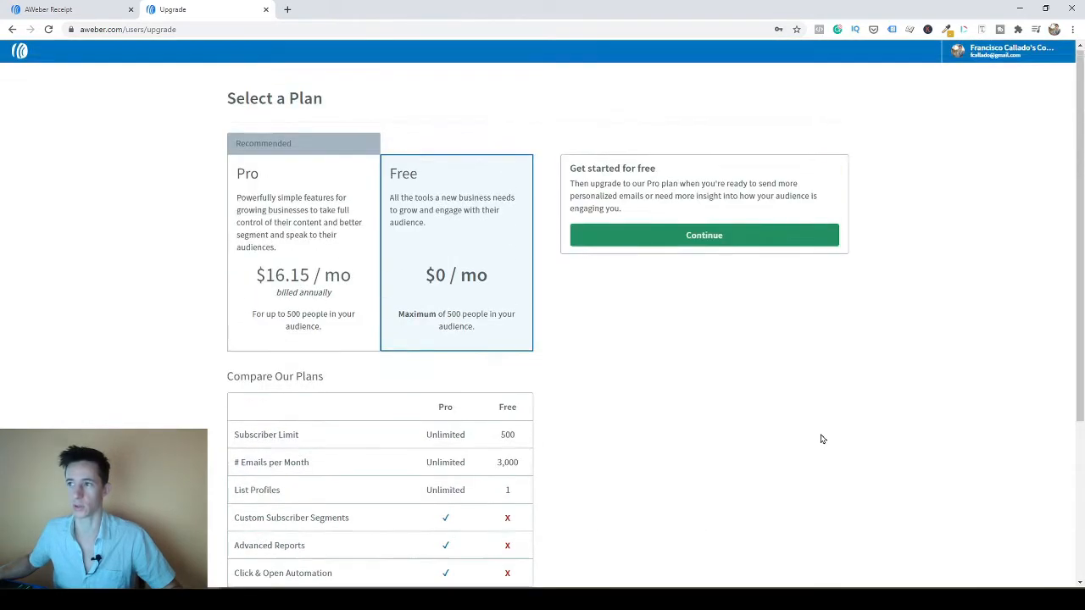
pyautogui.click(688, 234)
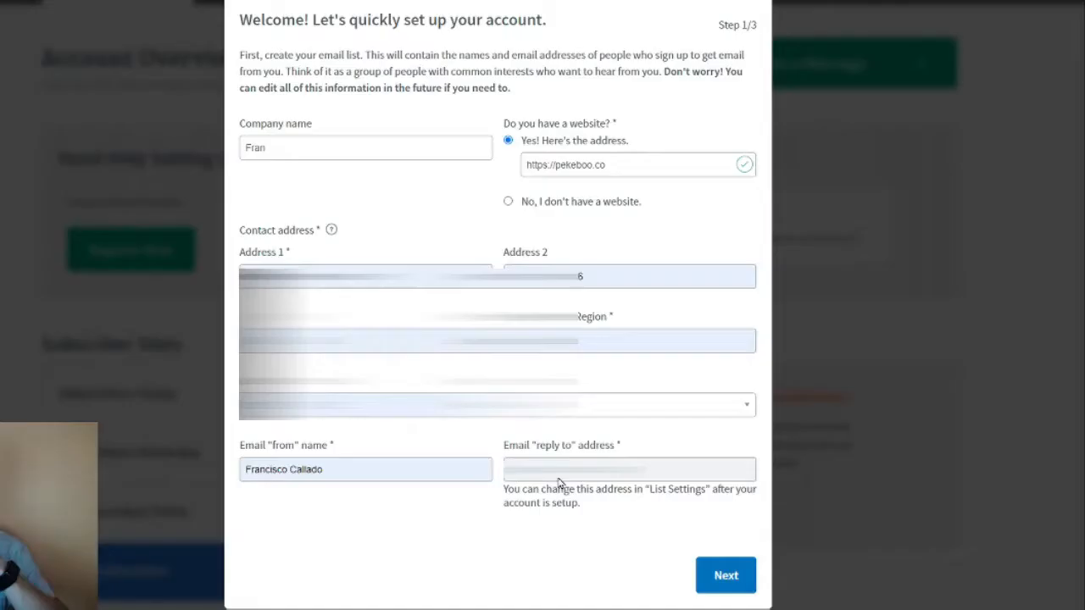
# Accept the company, website and contact details for the new list, and name the list PekeBoo Family
pyautogui.click(663, 469)
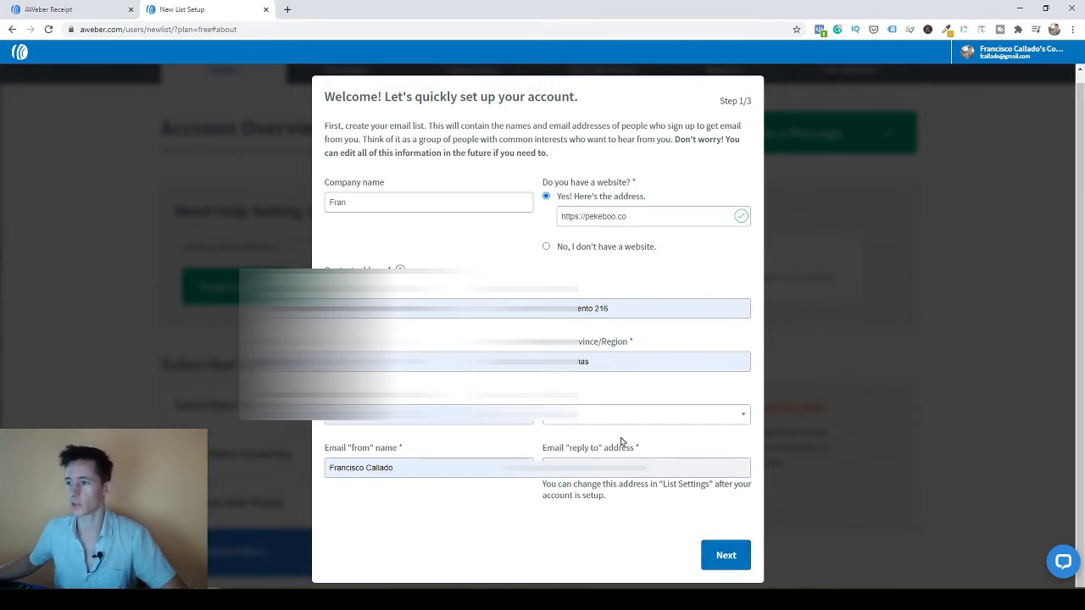
pyautogui.click(727, 556)
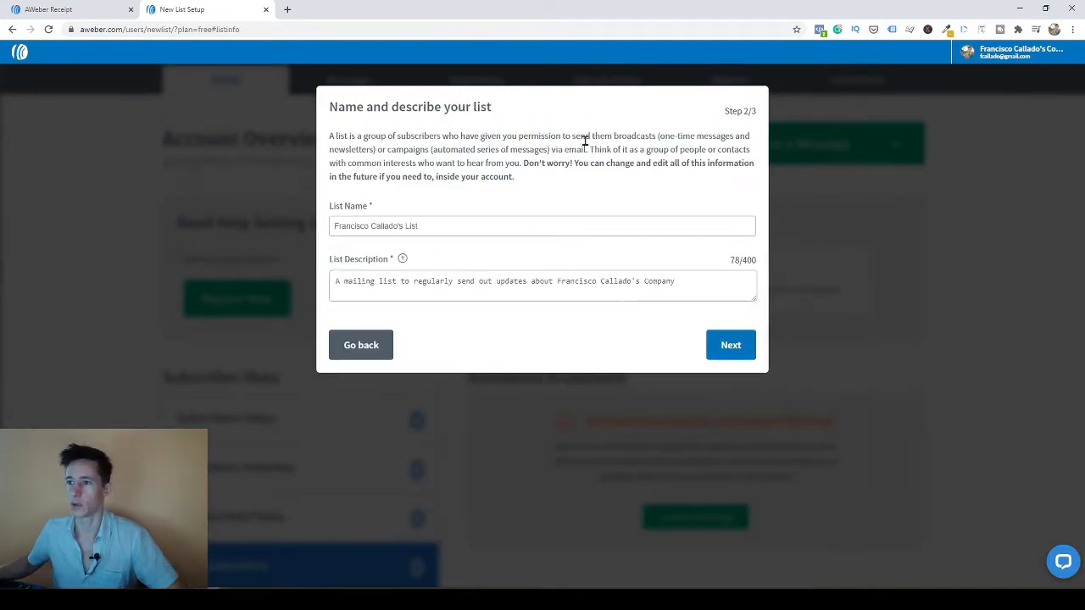
pyautogui.click(441, 224)
pyautogui.moveTo(440, 225); pyautogui.dragTo(318, 233)
pyautogui.click(318, 233)
pyautogui.click(360, 226)
pyautogui.press('Return')
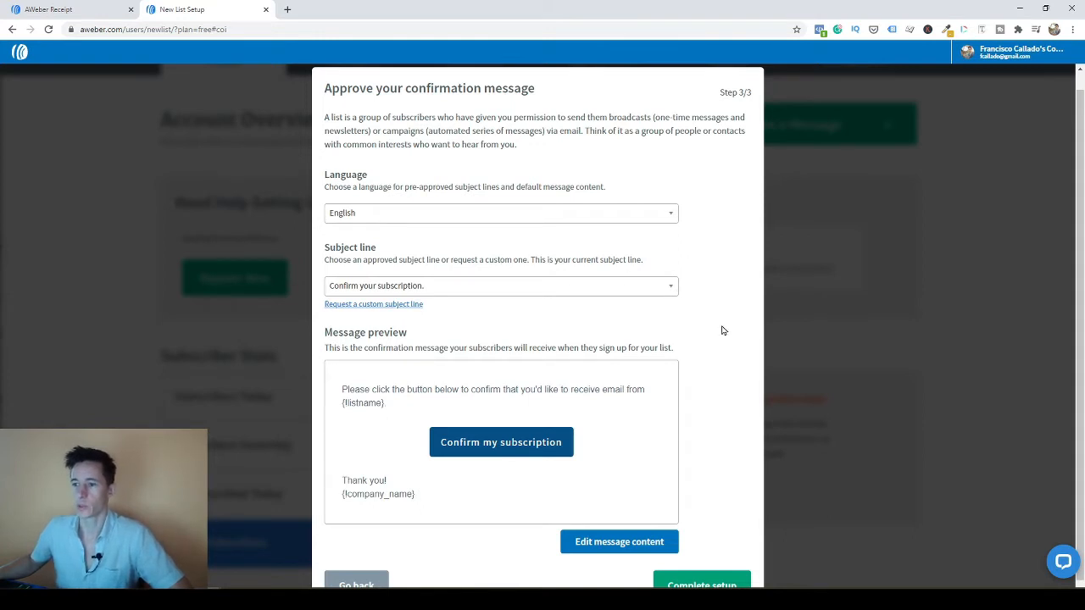
# Use the "Confirm your subscription." subject line, review the editable confirmation message content, and complete the setup
pyautogui.click(443, 291)
pyautogui.click(421, 347)
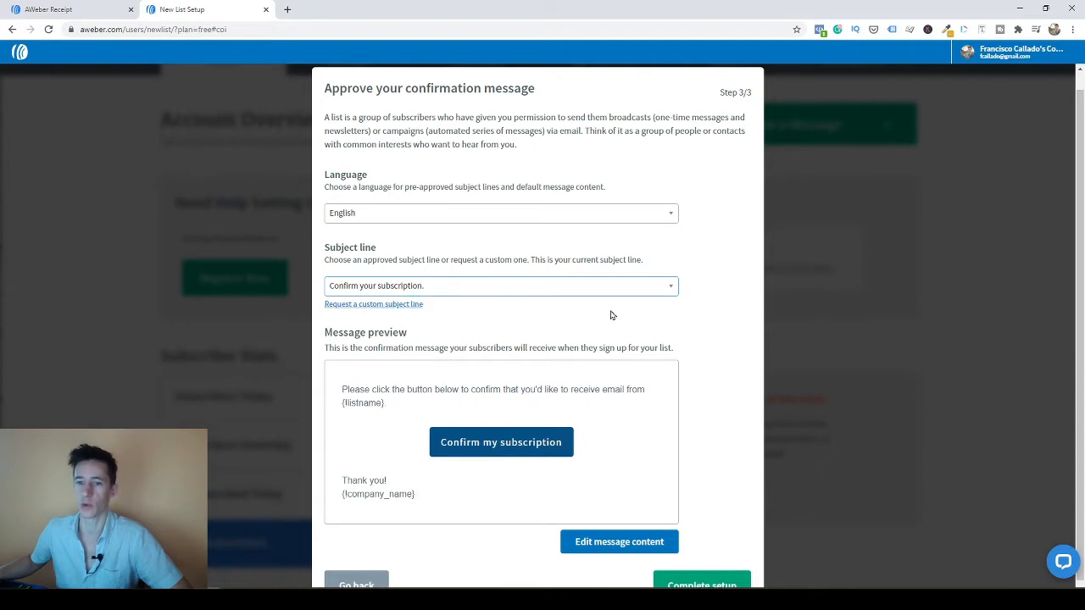
pyautogui.scroll(-1, 610, 523)
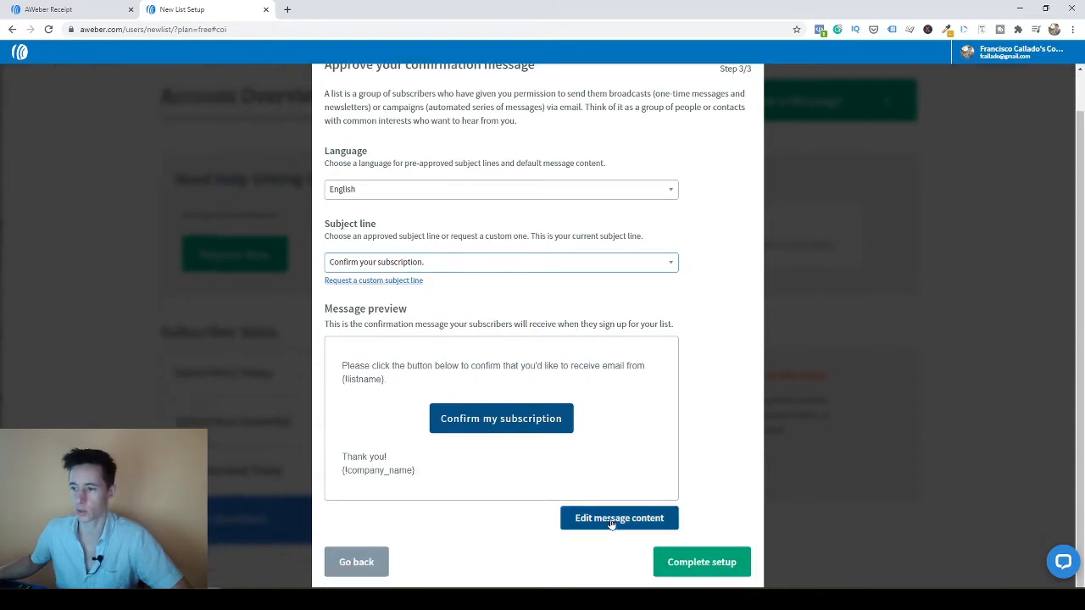
pyautogui.click(610, 519)
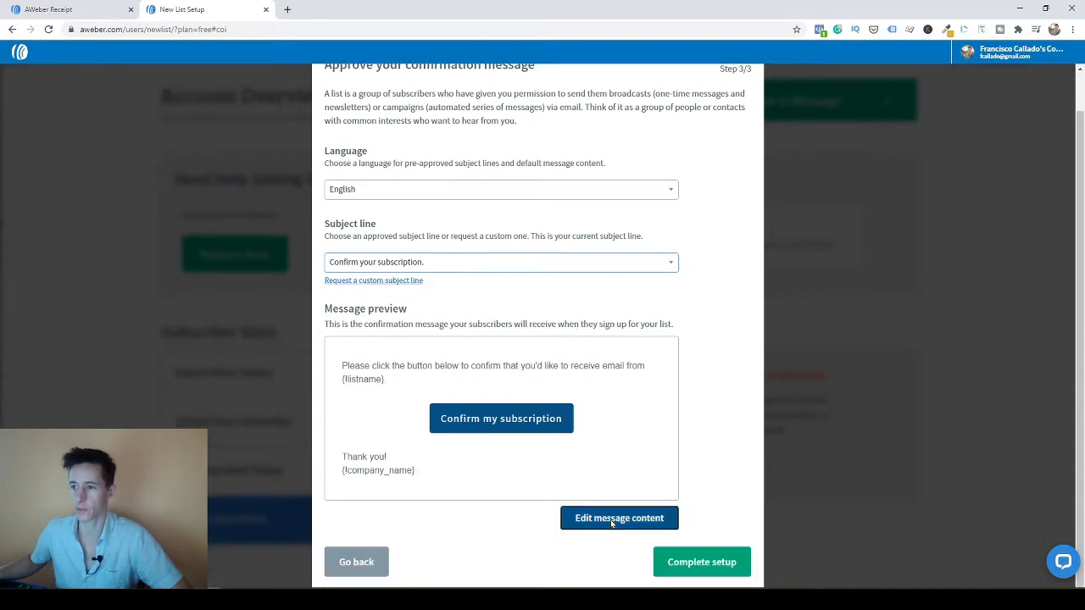
pyautogui.scroll(-2, 347, 363)
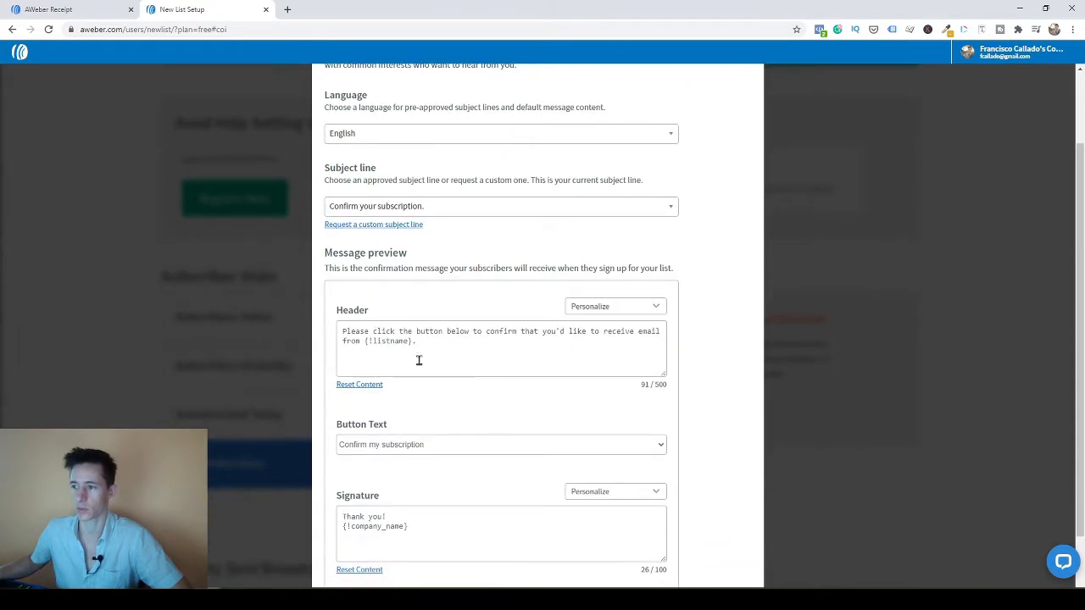
pyautogui.scroll(-2, 467, 460)
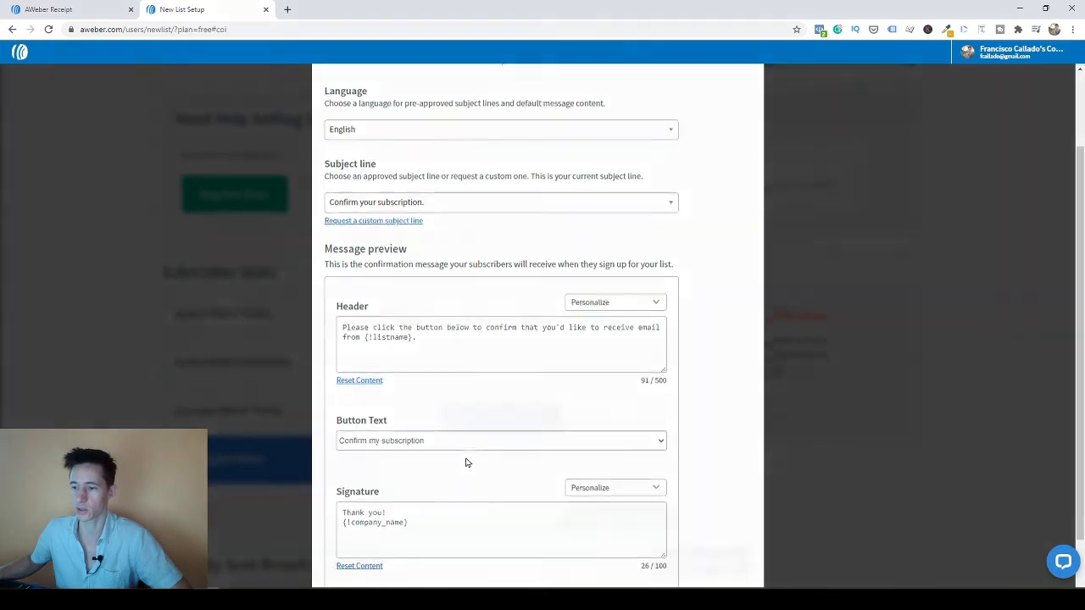
pyautogui.click(698, 570)
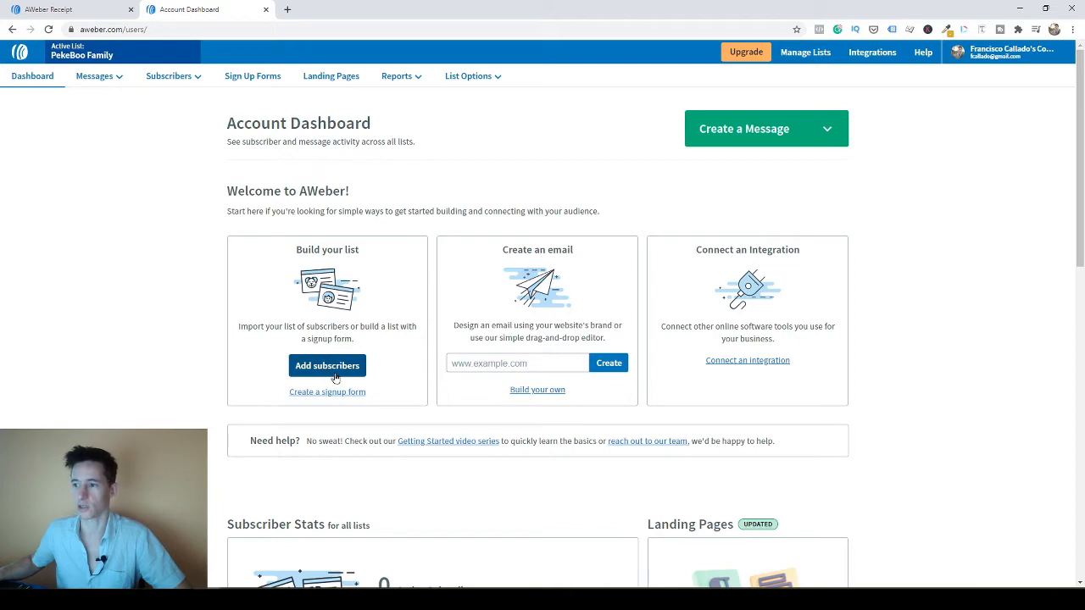
# Examine the dashboard's getting-started, subscriber, broadcast and list sections and the options for messages, subscribers, reports and lists
pyautogui.scroll(-3, 971, 397)
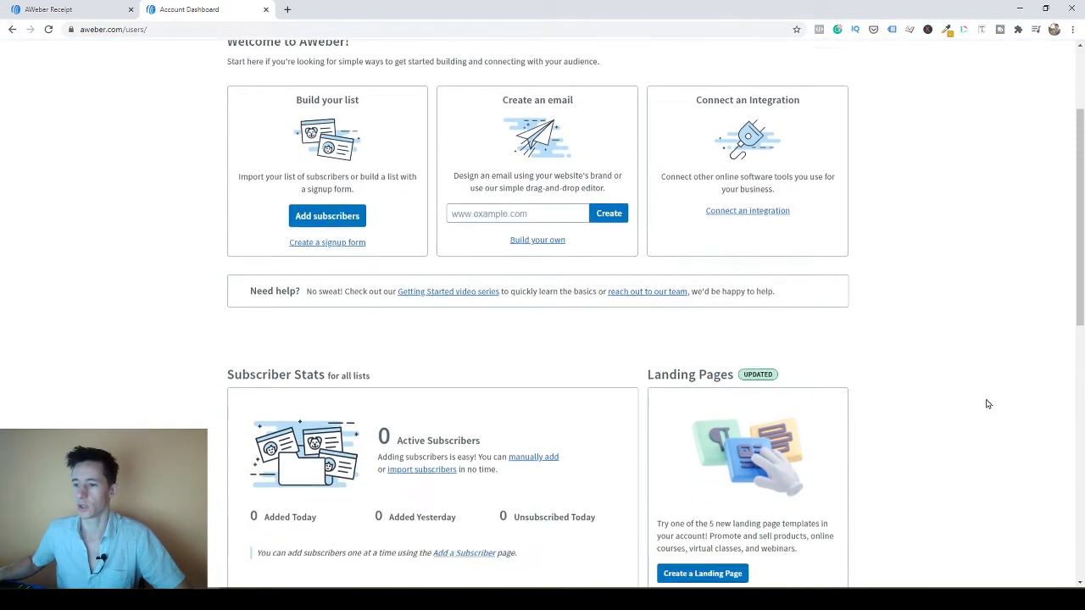
pyautogui.scroll(-3, 986, 405)
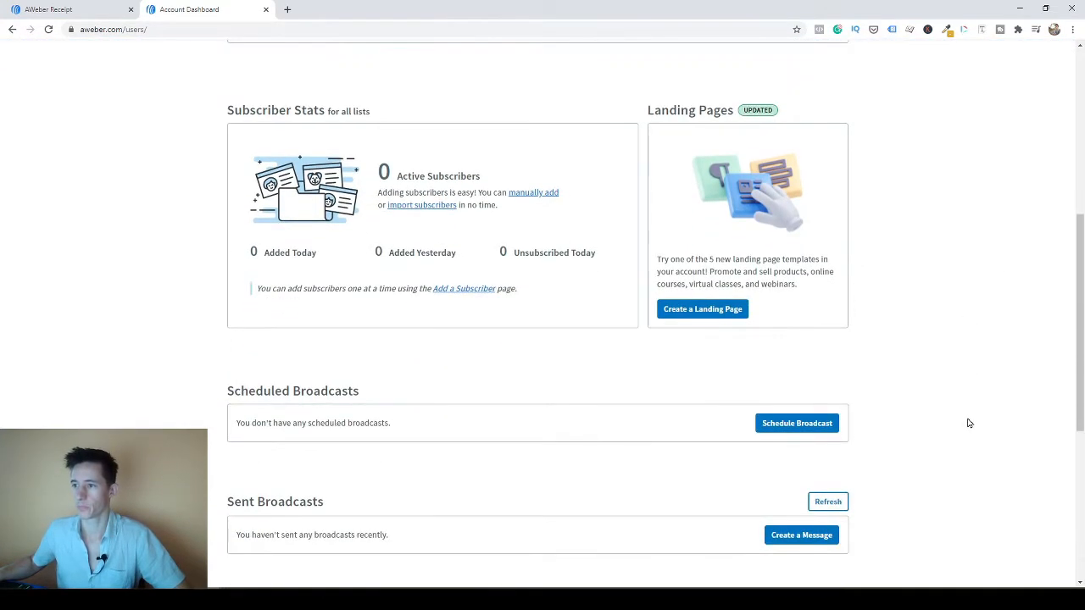
pyautogui.scroll(-4, 970, 423)
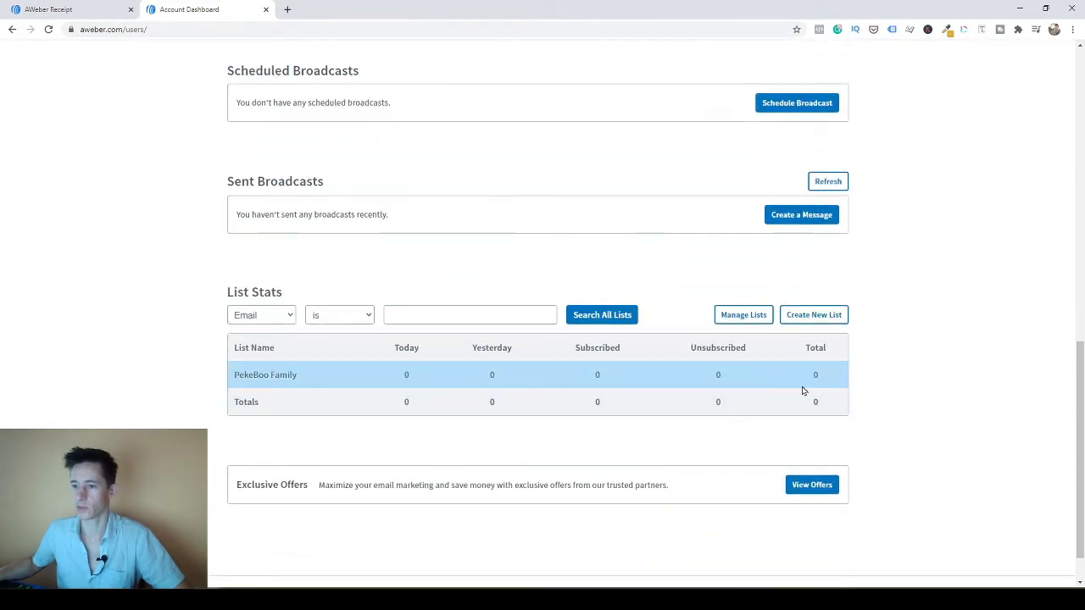
pyautogui.scroll(7, 949, 392)
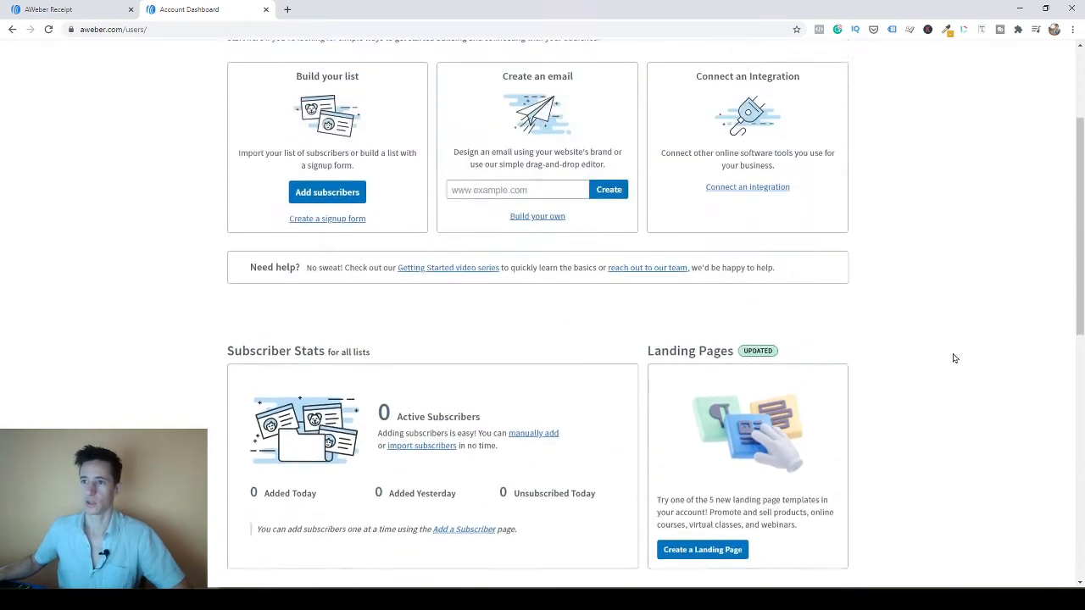
pyautogui.scroll(2, 952, 358)
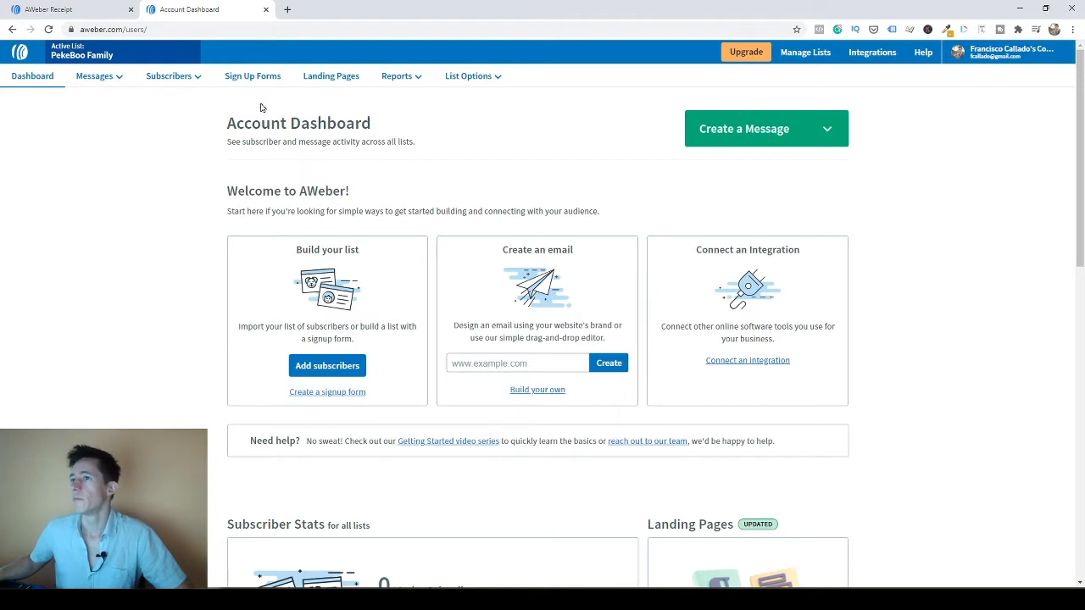
pyautogui.click(88, 78)
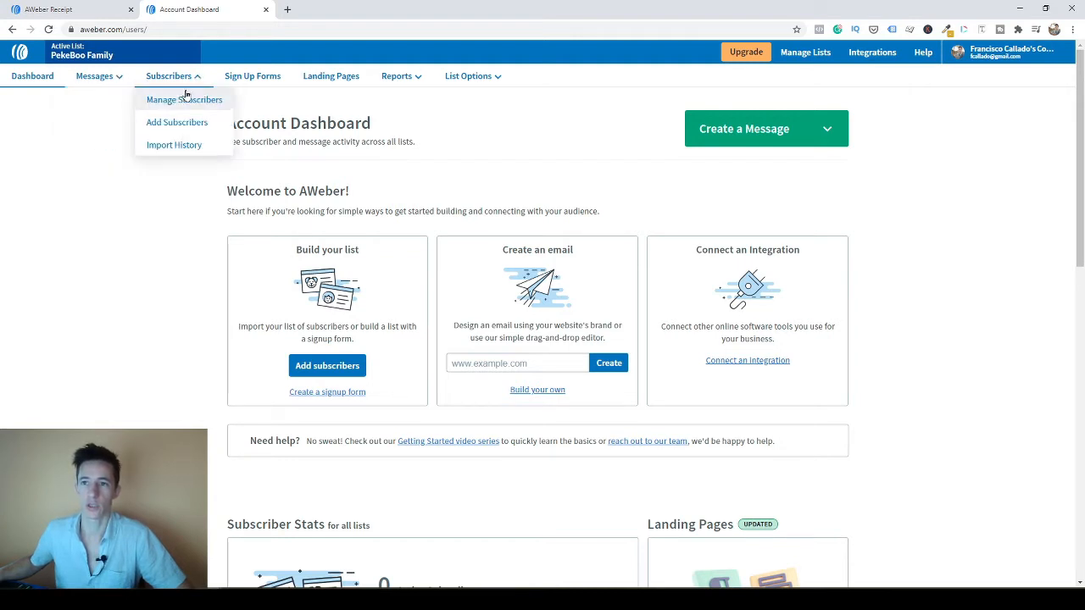
pyautogui.moveTo(204, 80)
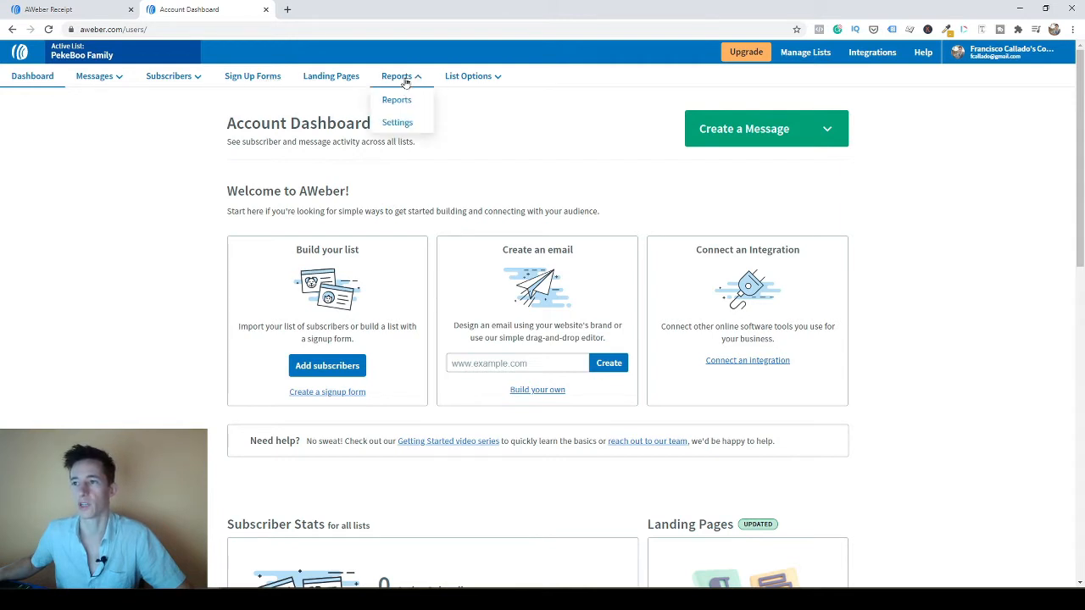
pyautogui.moveTo(467, 80)
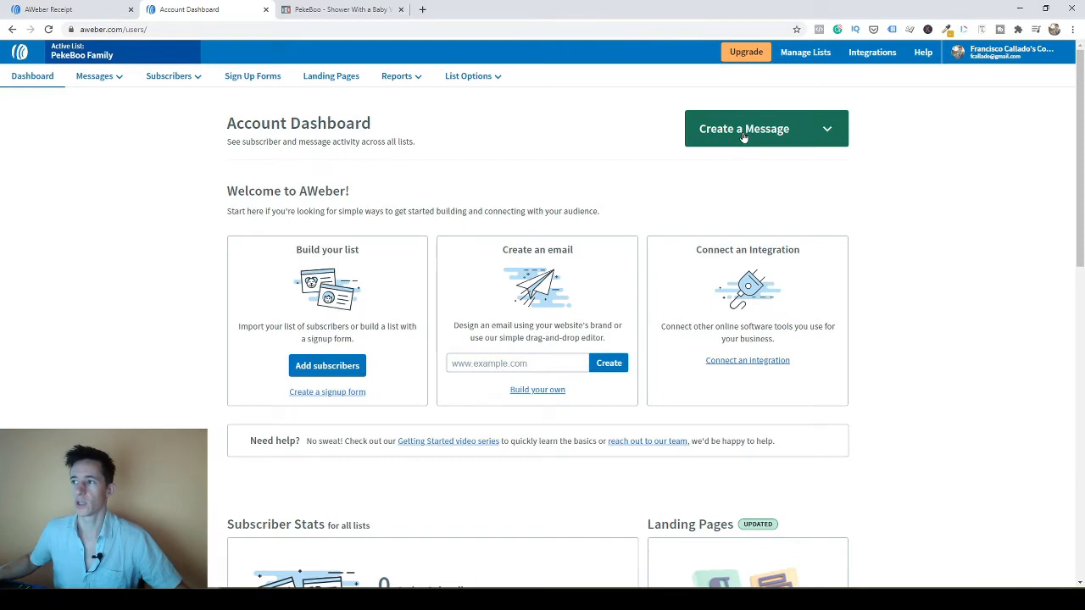
# Create a message in the Drag & Drop Email Builder with a {!name_fix} greeting and text announcing the moved autoresponders
pyautogui.click(742, 136)
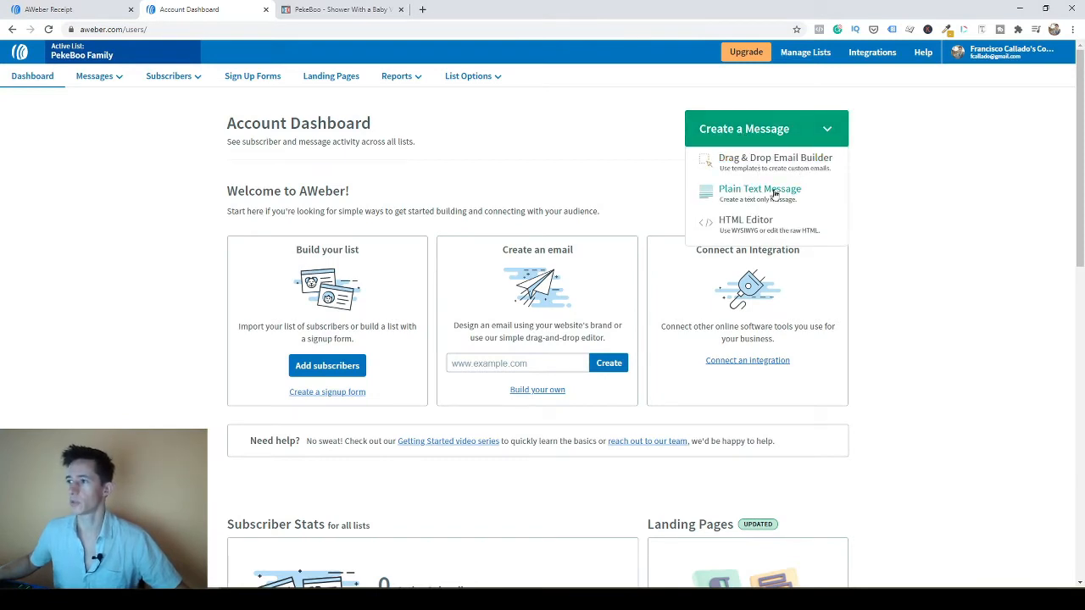
pyautogui.click(773, 165)
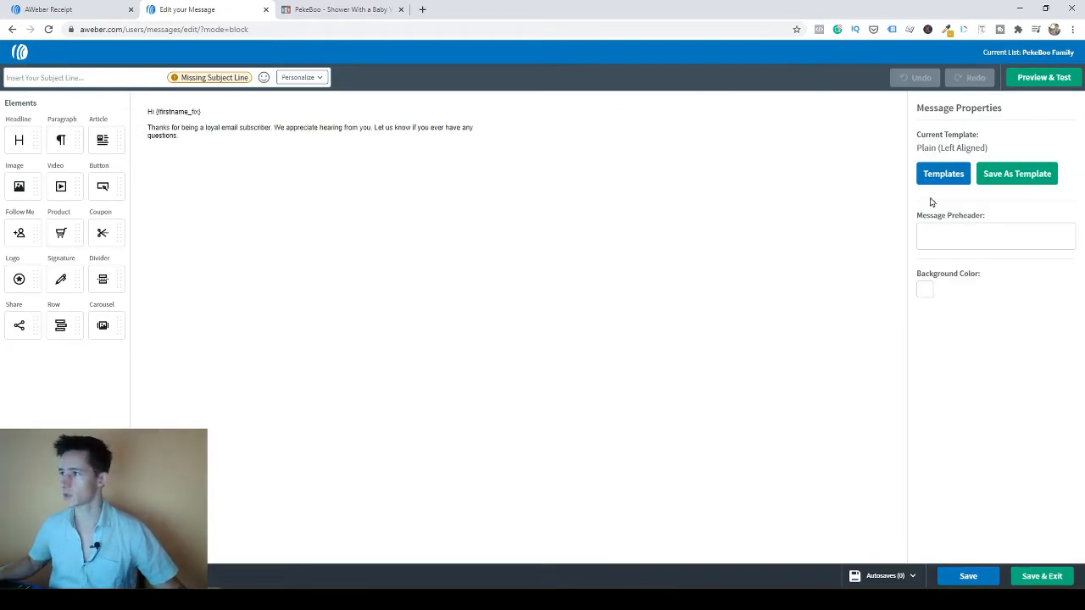
pyautogui.click(169, 115)
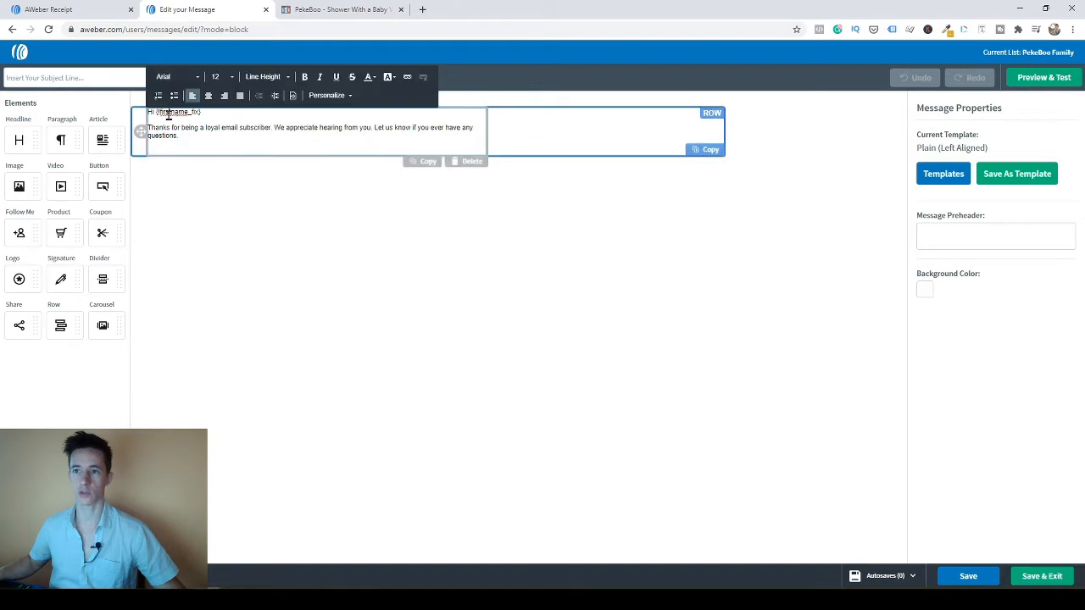
pyautogui.click(343, 95)
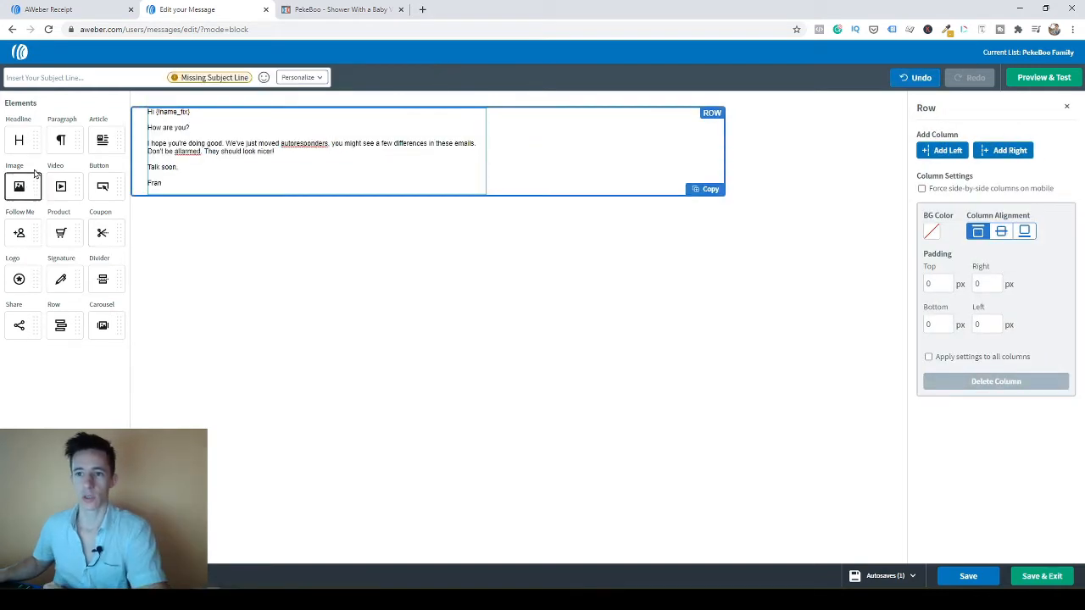
# Try adding image and video elements below the message text, deleting the image element
pyautogui.moveTo(19, 185); pyautogui.dragTo(305, 189)
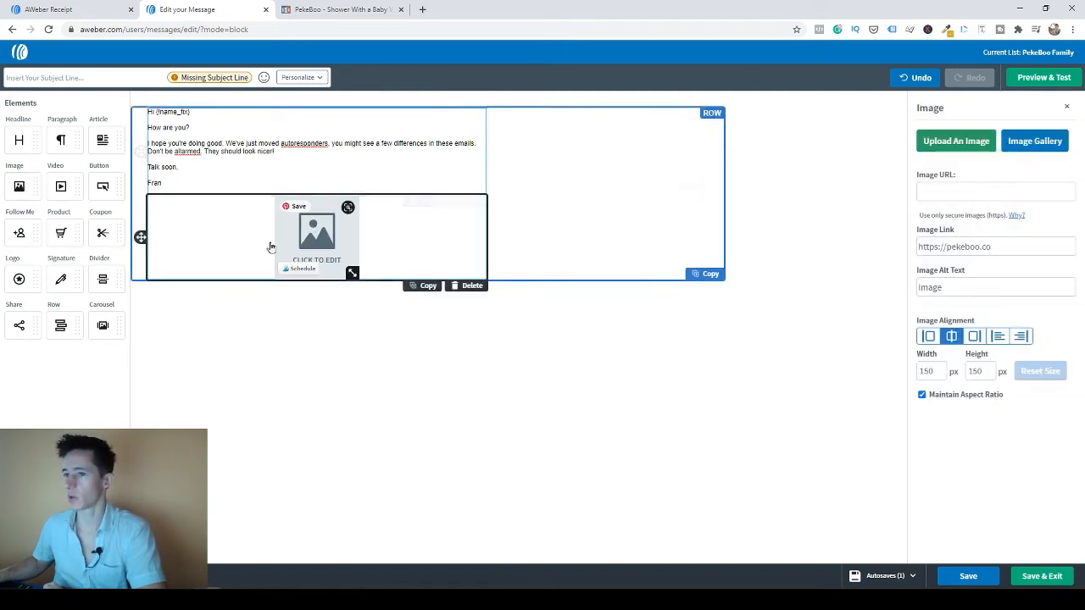
pyautogui.click(464, 287)
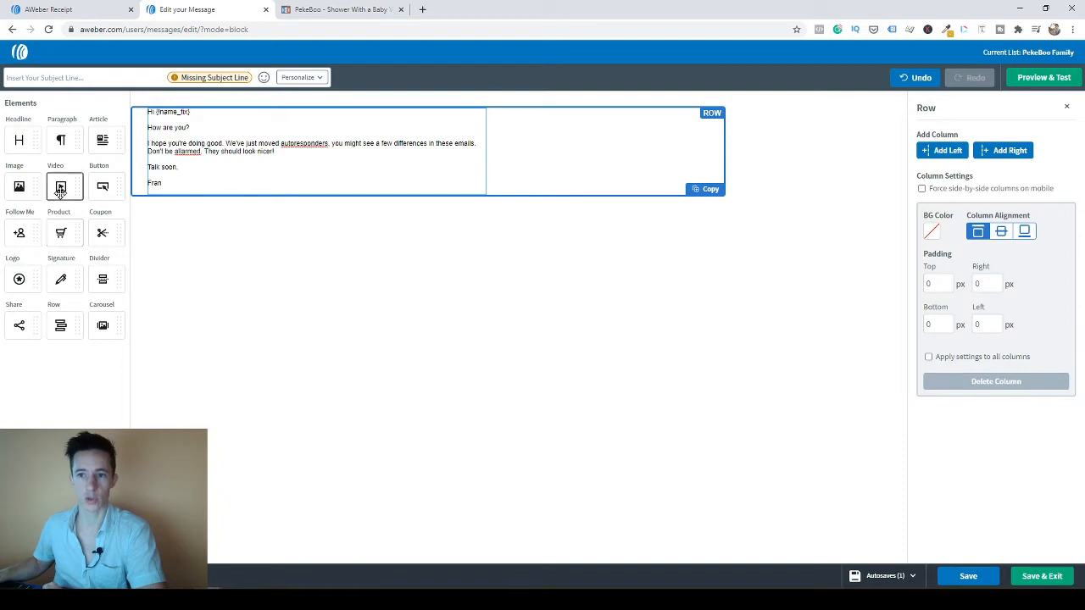
pyautogui.moveTo(60, 185); pyautogui.dragTo(274, 189)
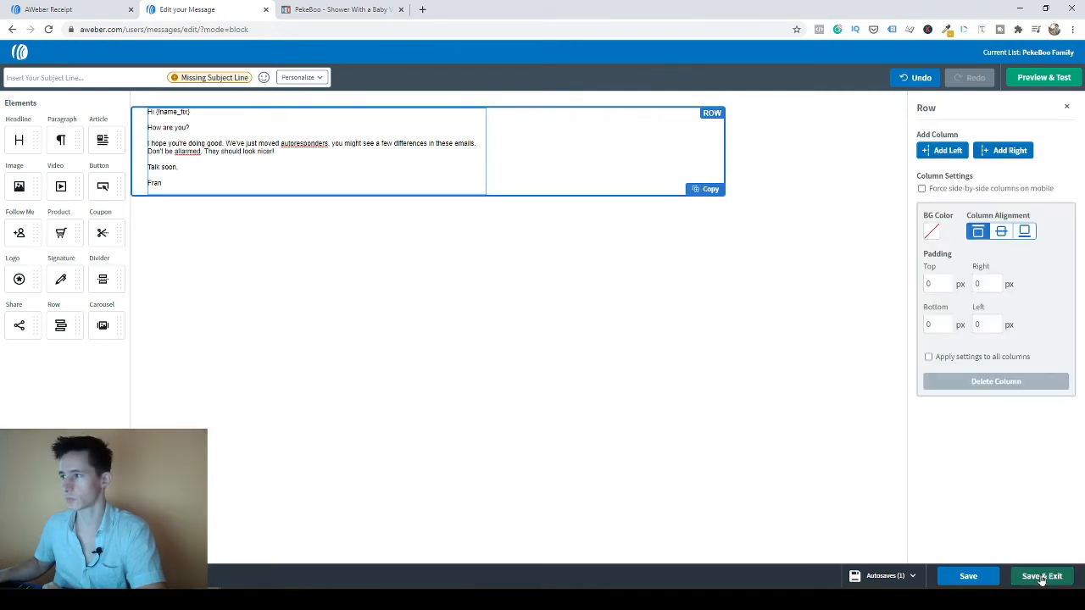
# Save the message as a draft, close the editor, and review its broadcast scheduling settings without sending it
pyautogui.click(1041, 580)
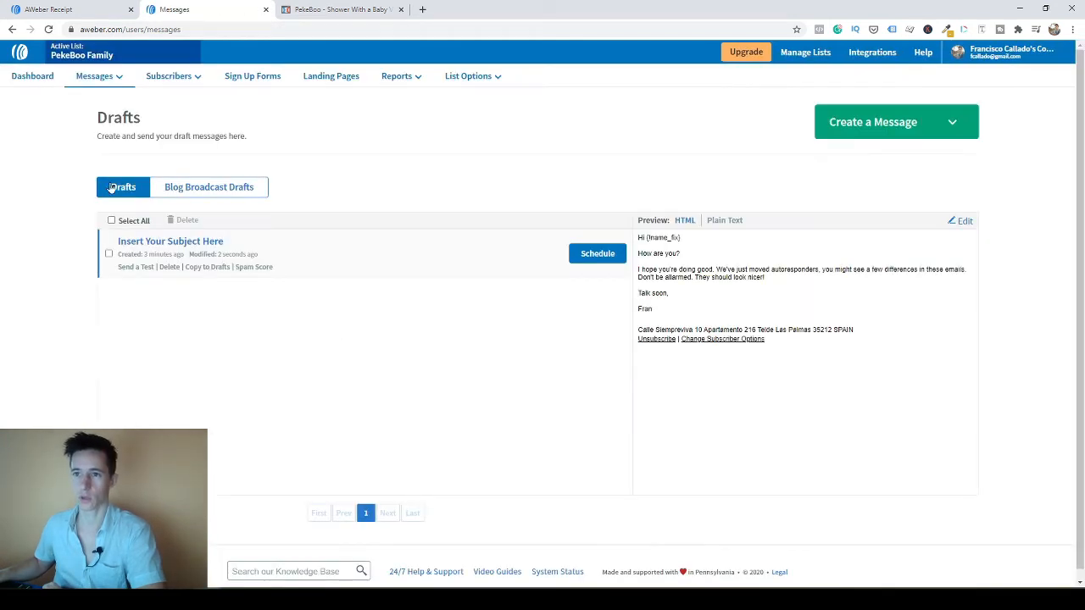
pyautogui.click(598, 254)
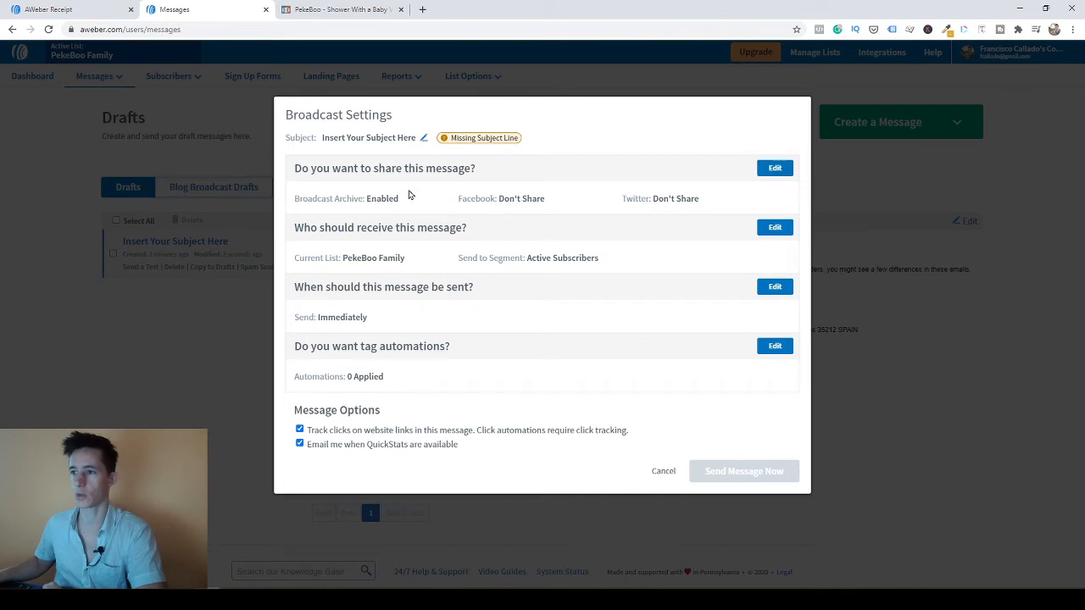
pyautogui.press('Escape')
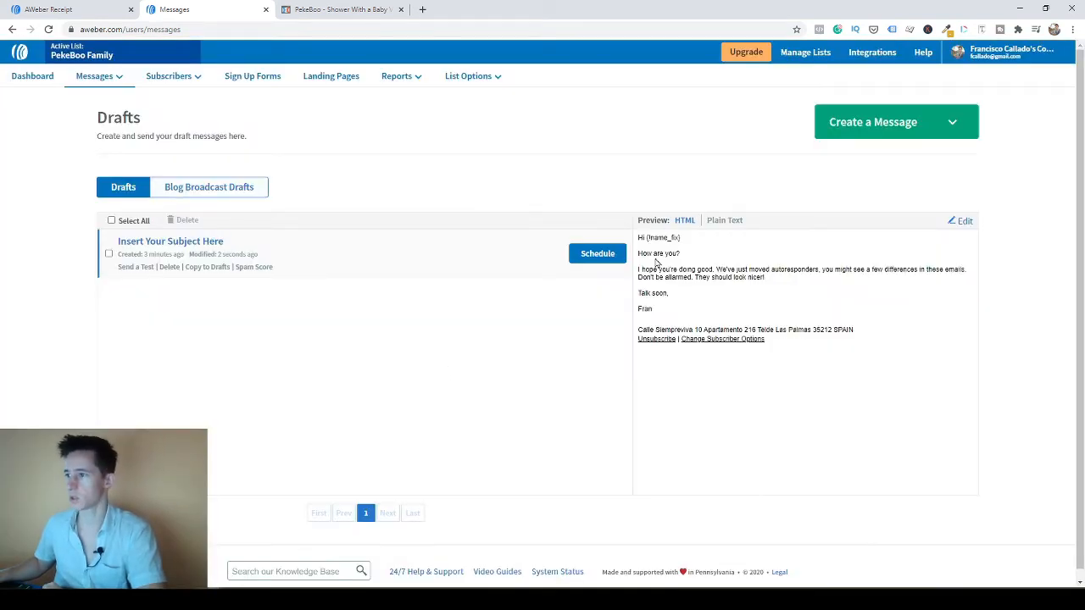
# Create a campaign named PekeBoo Welcome Series from the Welcome Series template
pyautogui.click(40, 79)
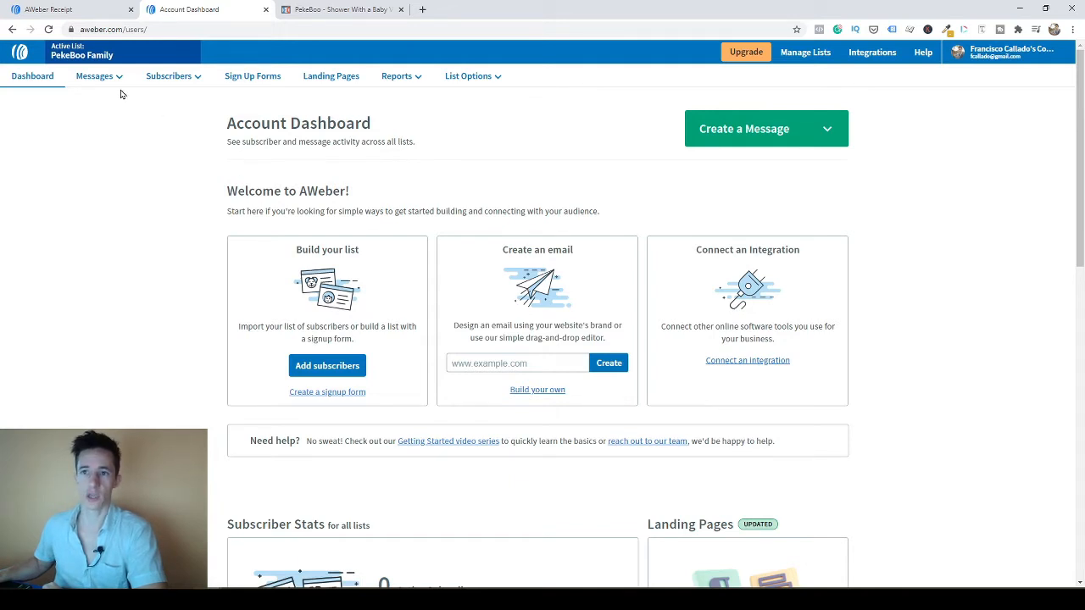
pyautogui.moveTo(116, 84)
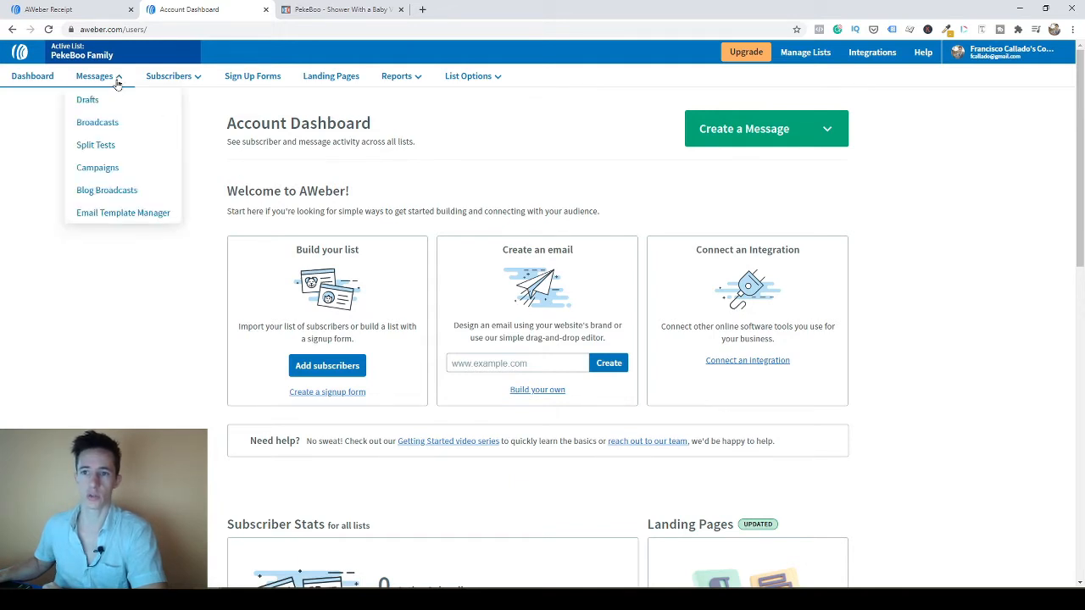
pyautogui.click(125, 175)
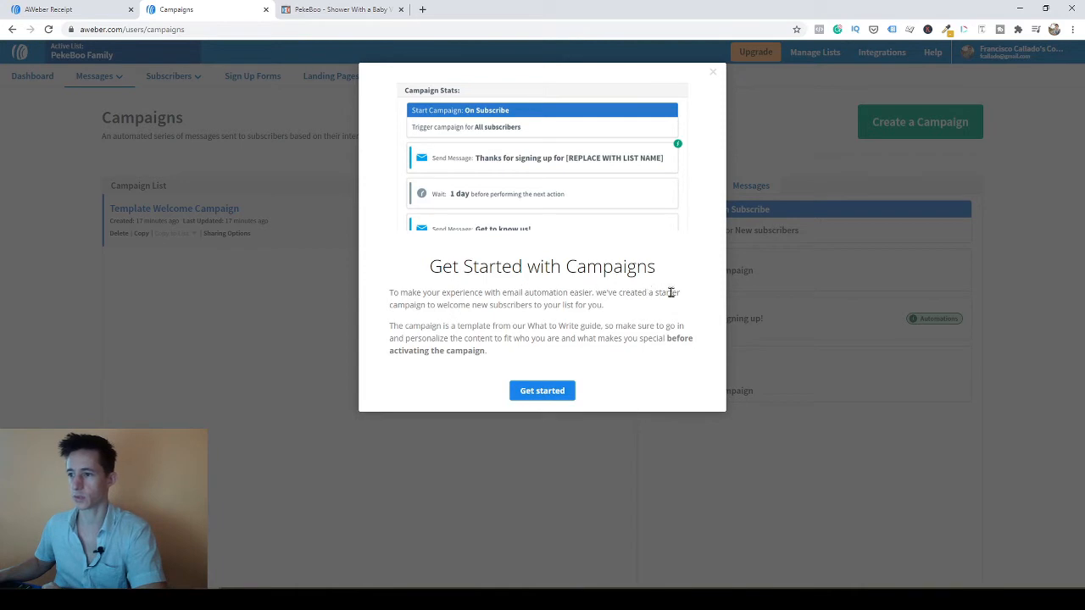
pyautogui.click(543, 395)
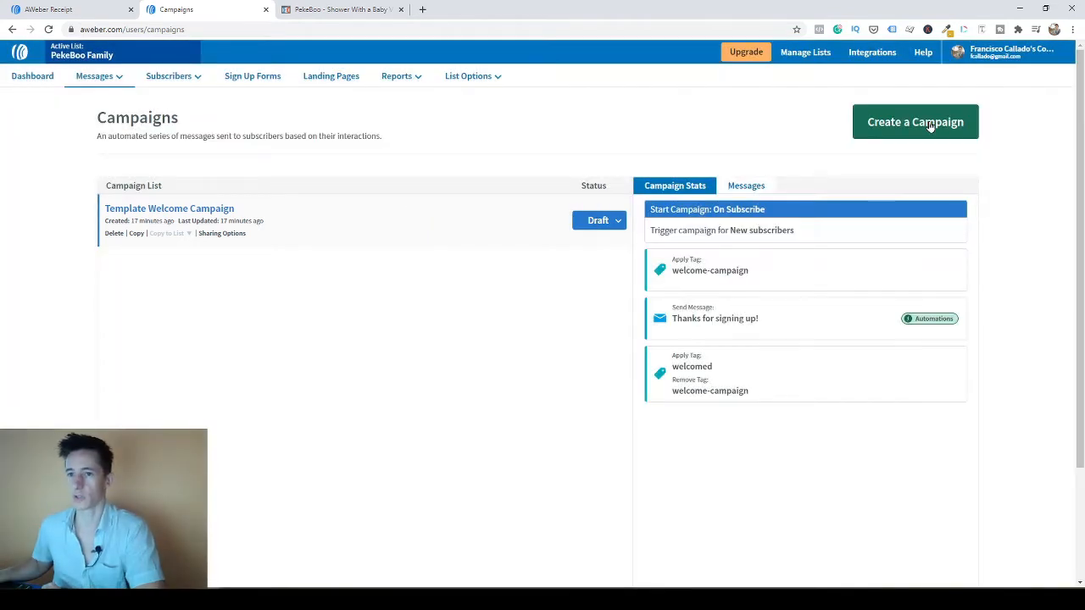
pyautogui.click(930, 126)
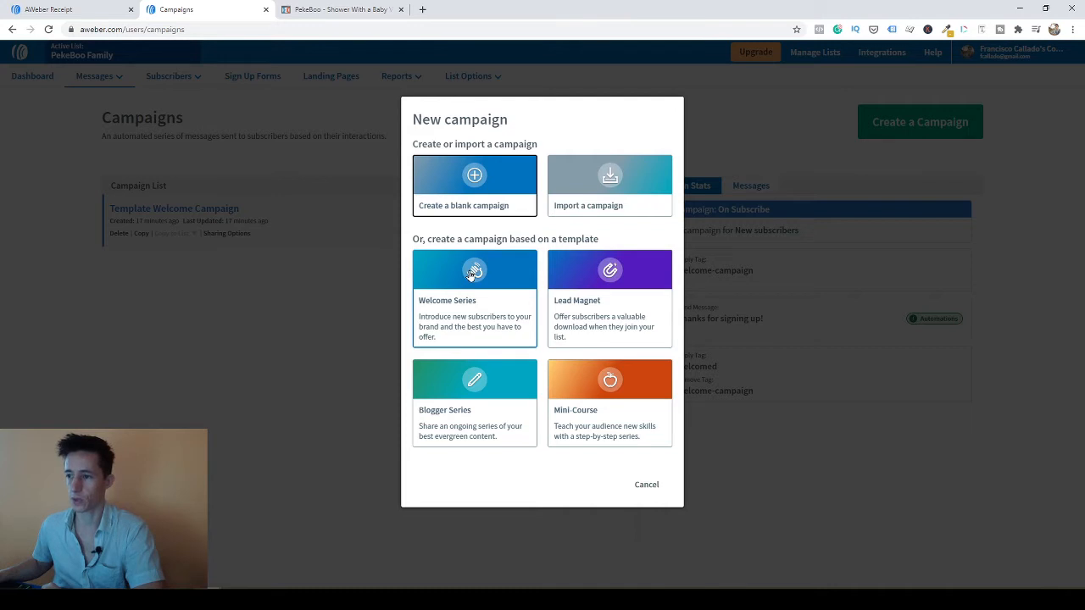
pyautogui.click(471, 273)
pyautogui.click(646, 211)
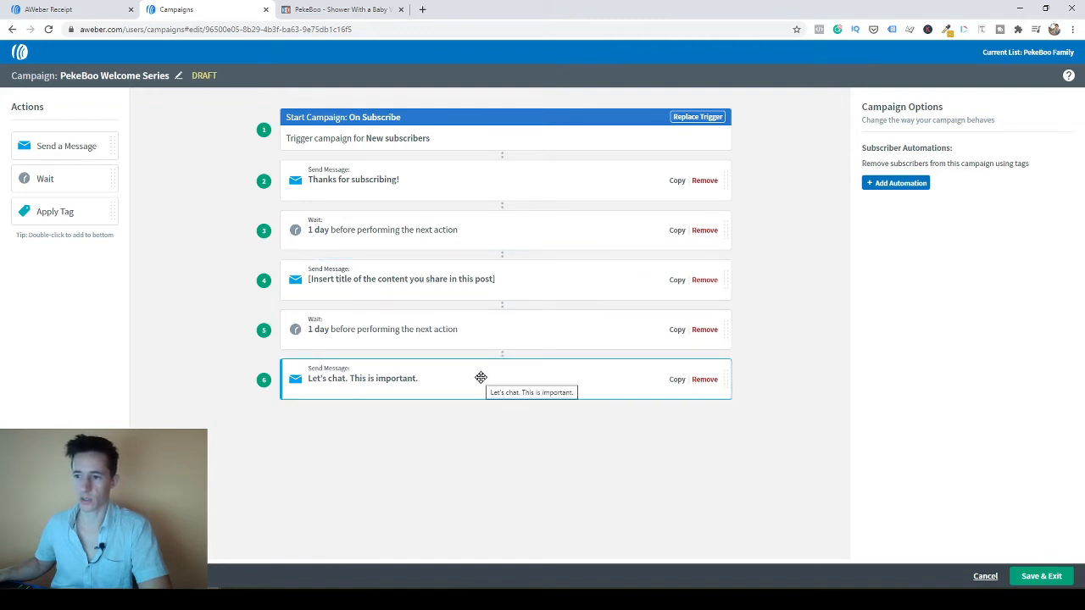
# Remove the "Let's chat. This is important." message and the wait before it from the campaign, and inspect the "Thanks for subscribing!" message's settings
pyautogui.click(704, 381)
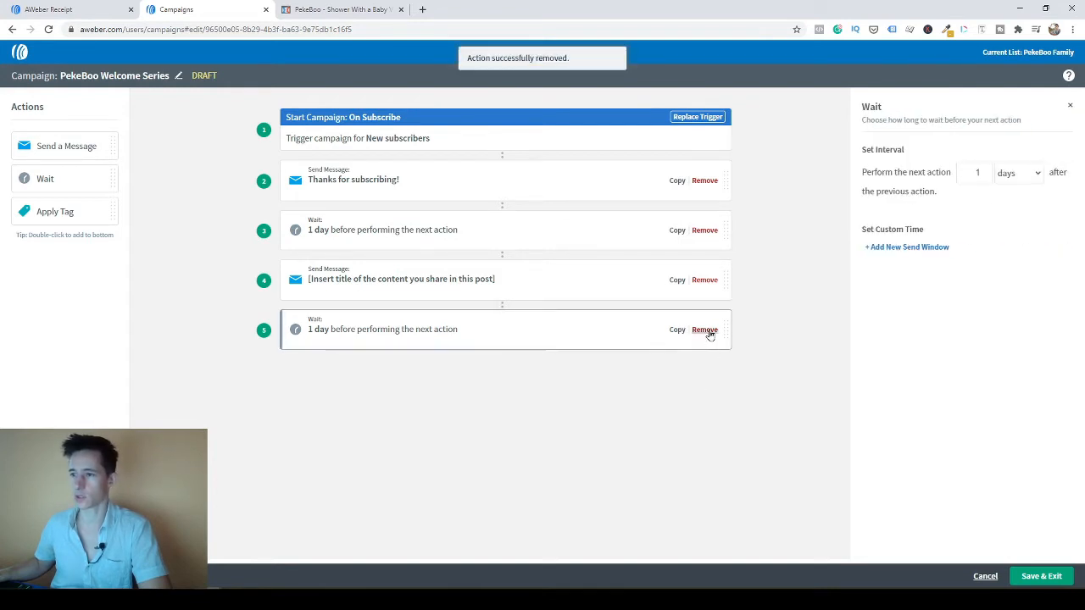
pyautogui.click(704, 329)
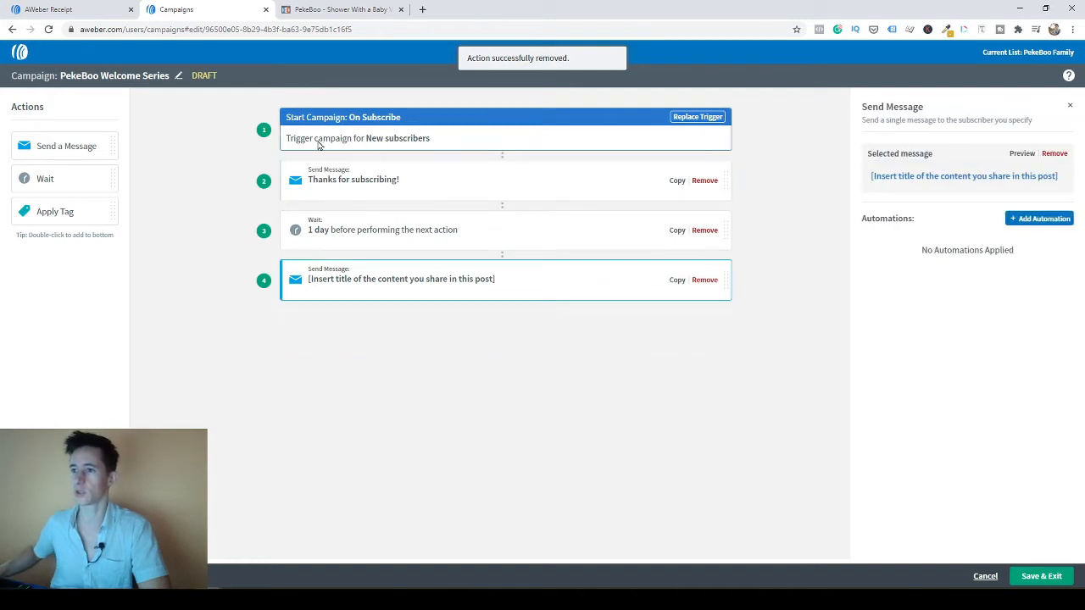
pyautogui.click(364, 183)
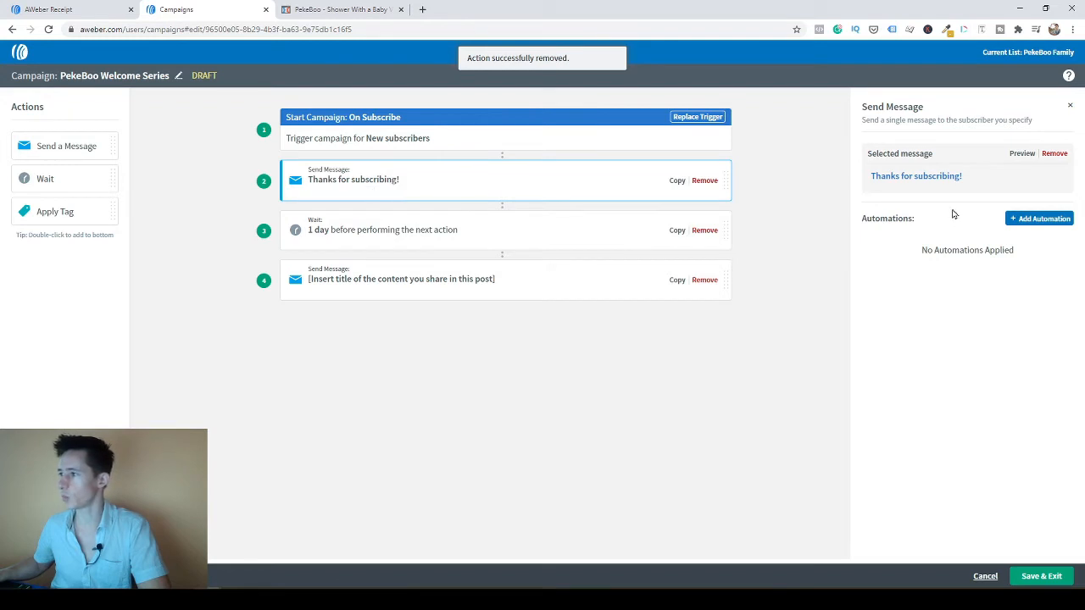
pyautogui.click(814, 222)
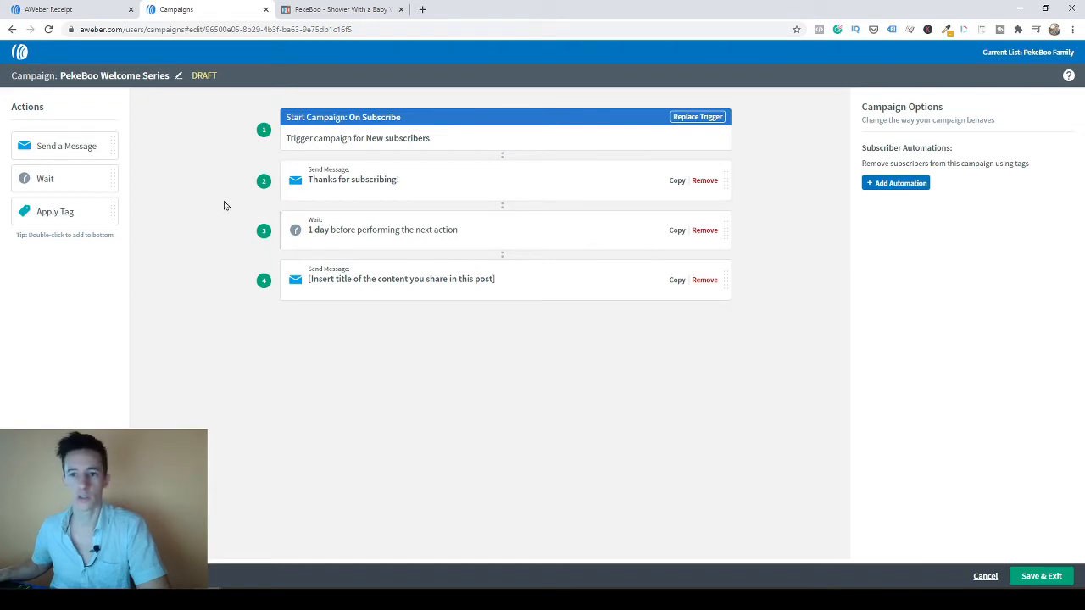
# Try adding another Send Message action at the end of the campaign
pyautogui.doubleClick(54, 146)
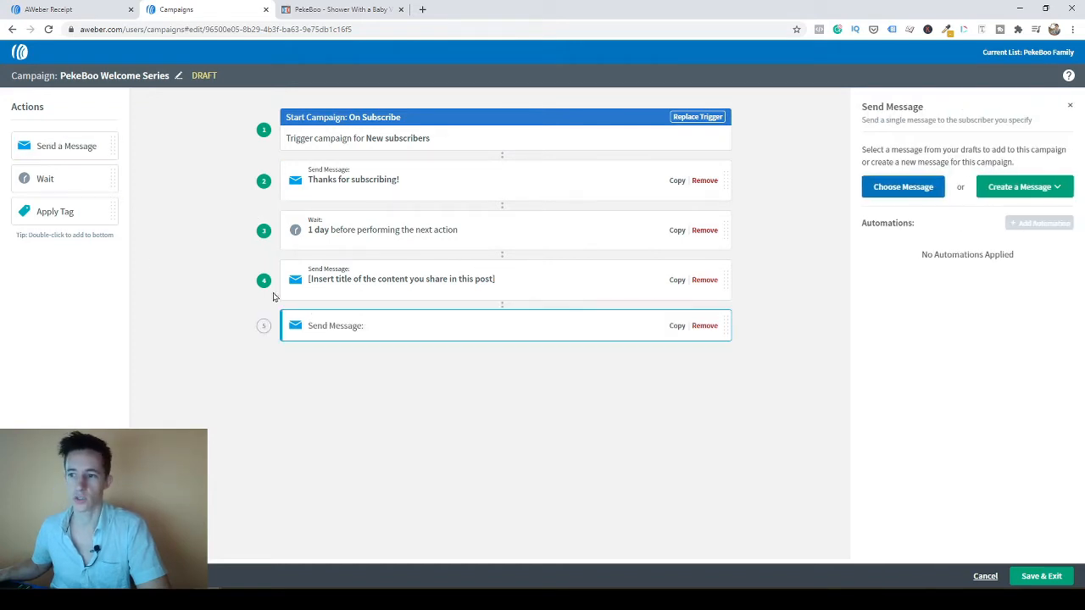
pyautogui.click(704, 328)
pyautogui.click(797, 284)
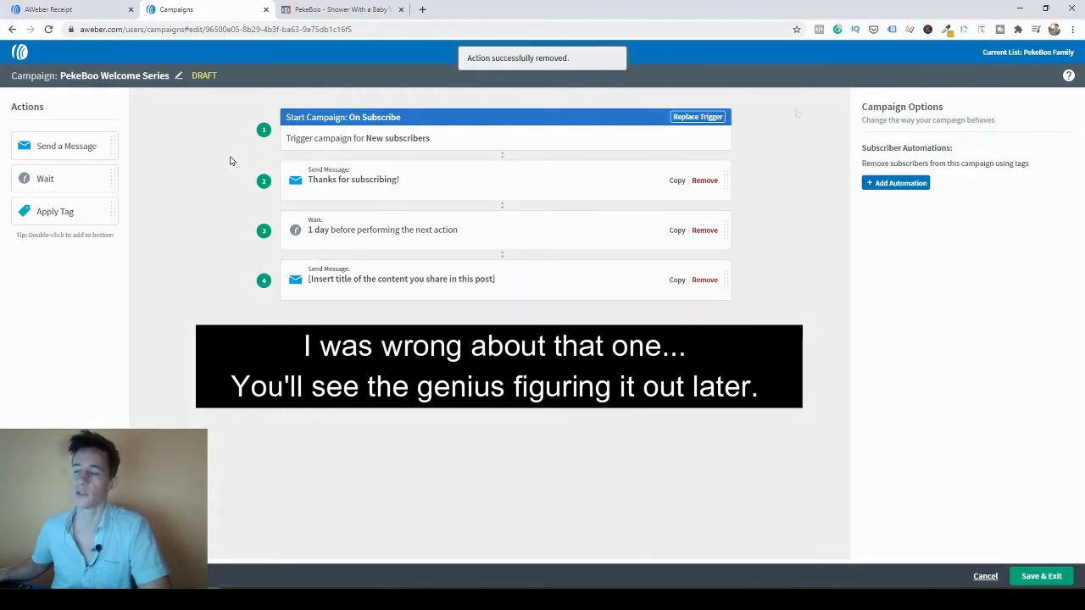
# Save and close the PekeBoo Welcome Series campaign and open the list of draft messages
pyautogui.click(1047, 580)
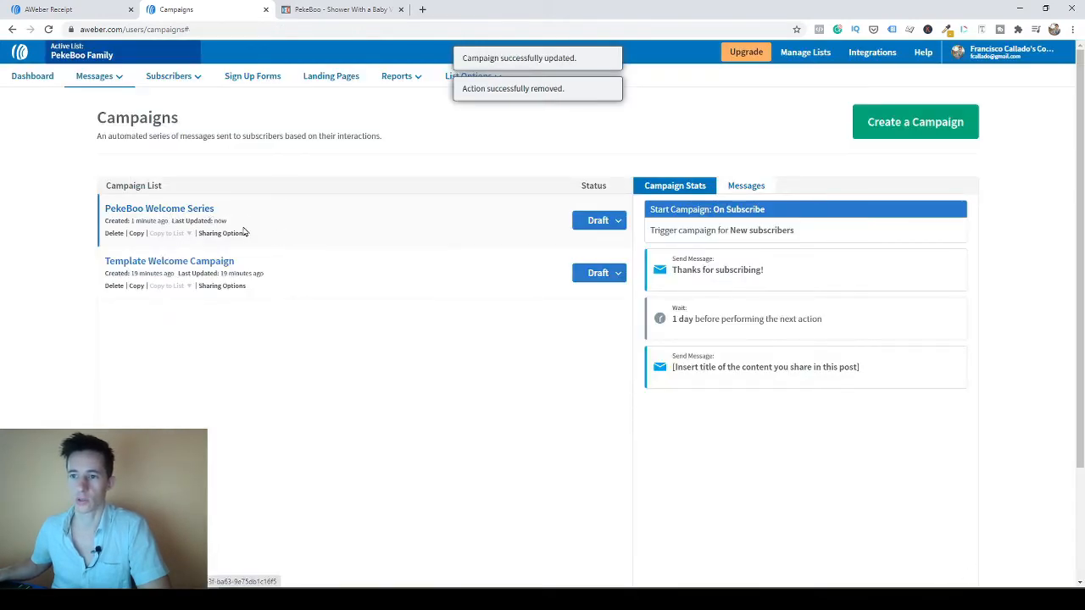
pyautogui.moveTo(94, 76)
pyautogui.click(86, 100)
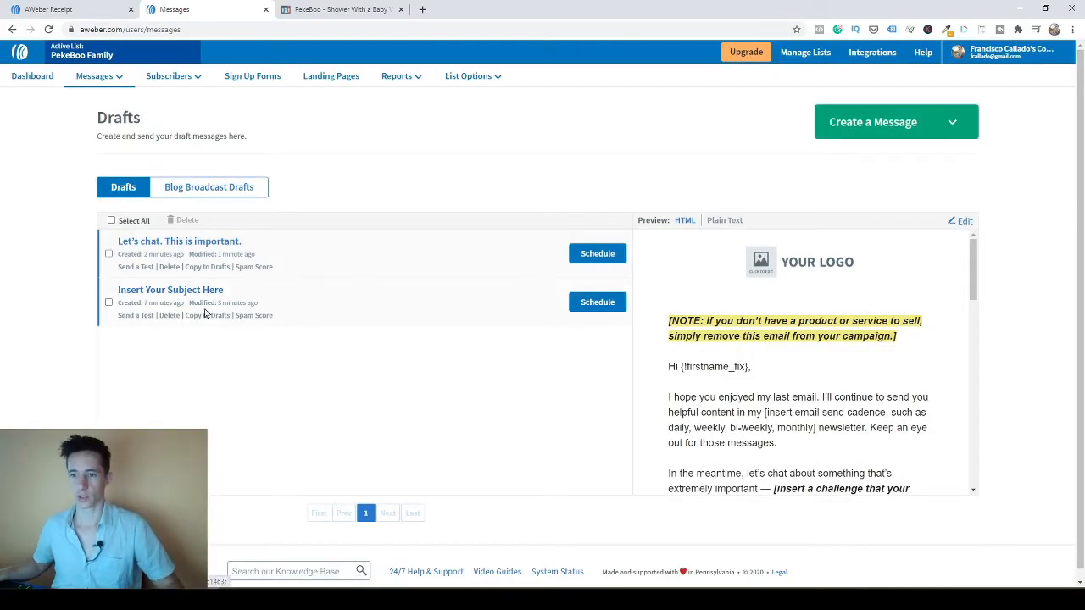
pyautogui.click(598, 303)
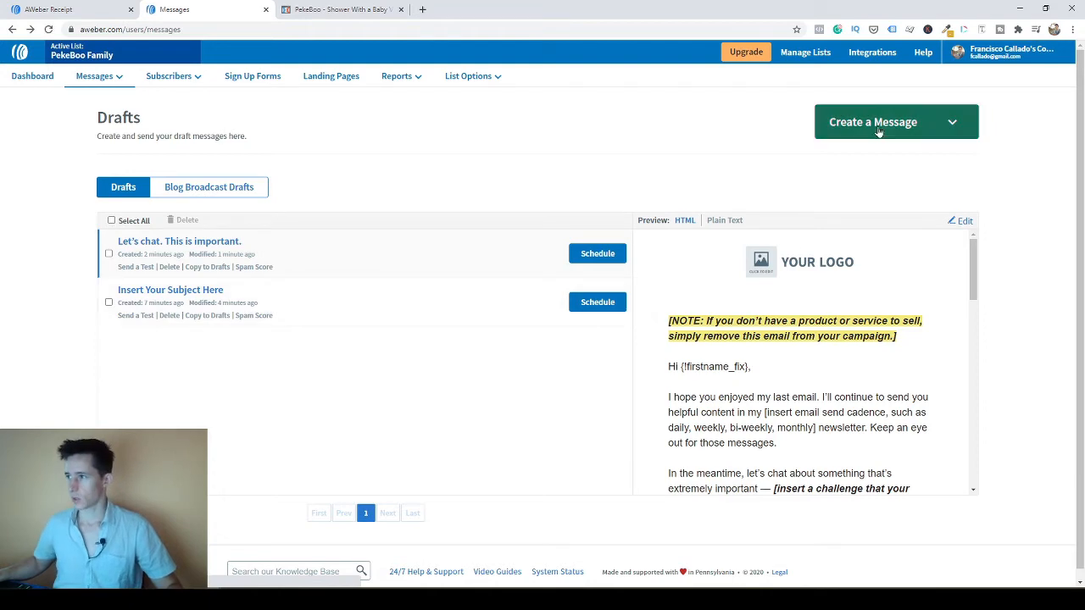
# Create a message in the Drag & Drop Email Builder using the body text of GetResponse's "PekeBoo Family [Welcome 1.2] - (I'm sorry)" autoresponder
pyautogui.click(952, 122)
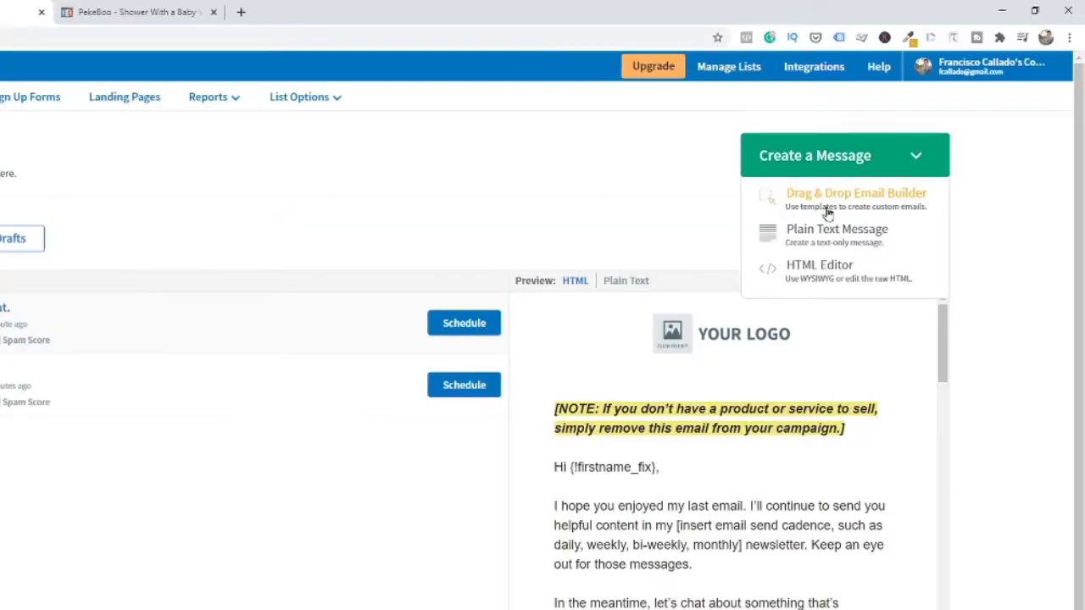
pyautogui.click(828, 214)
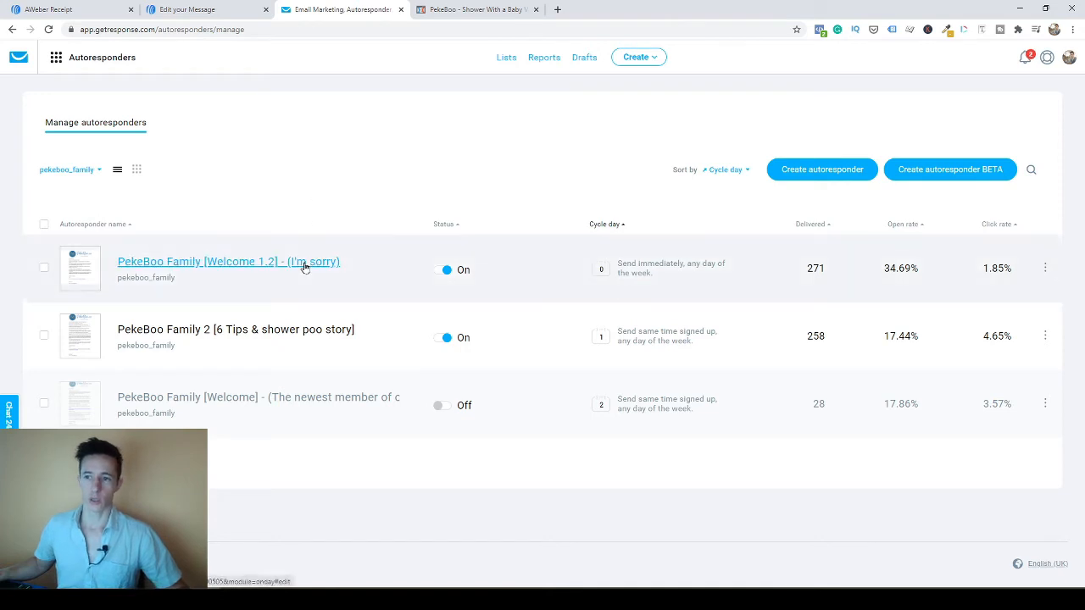
pyautogui.click(189, 268)
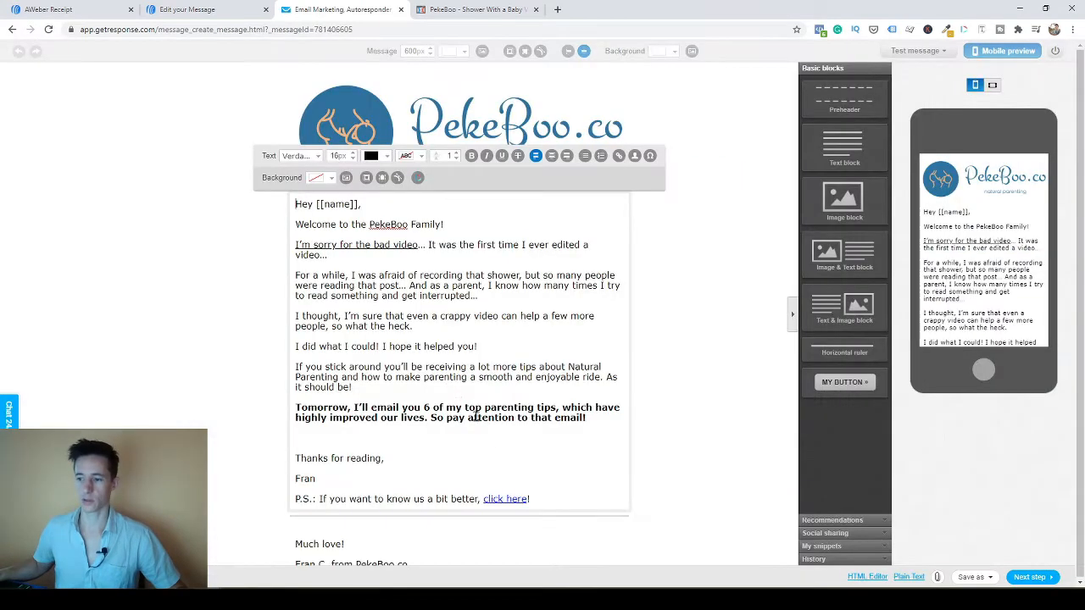
pyautogui.moveTo(477, 417); pyautogui.dragTo(545, 504)
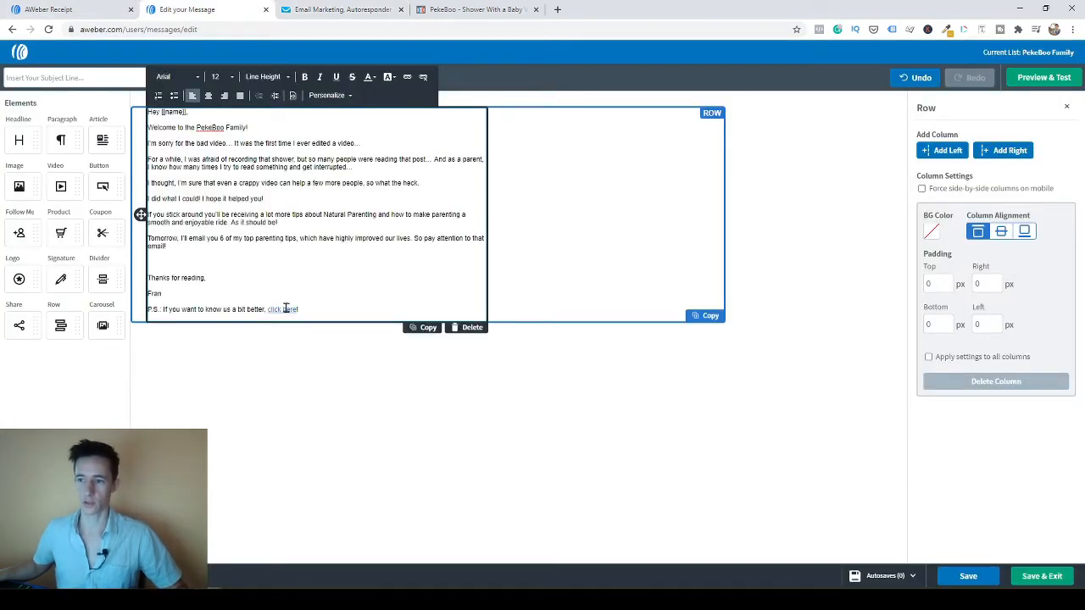
pyautogui.rightClick(285, 308)
pyautogui.click(264, 264)
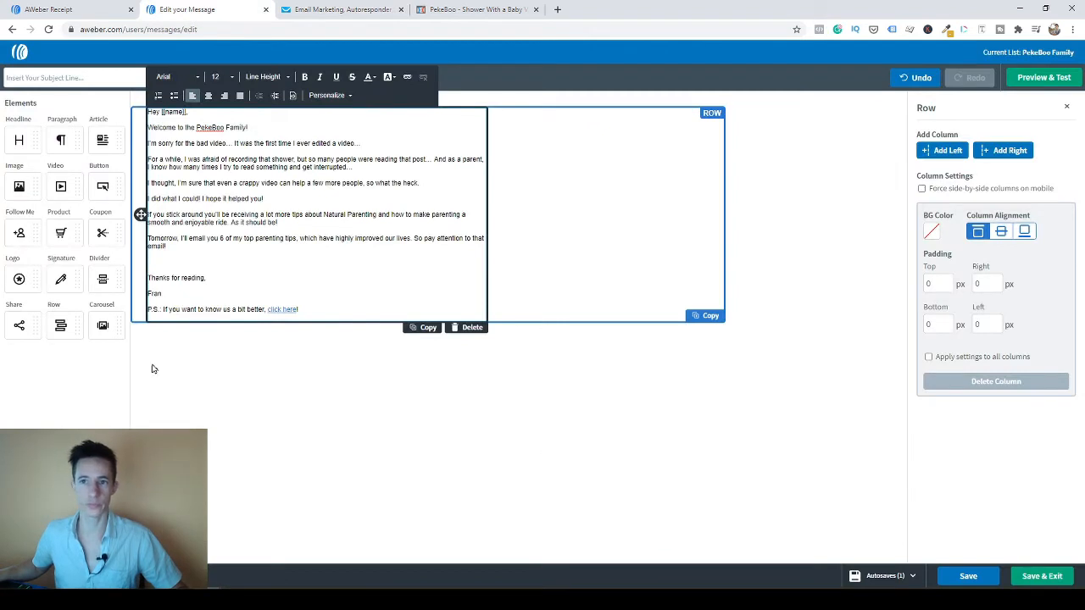
pyautogui.click(153, 369)
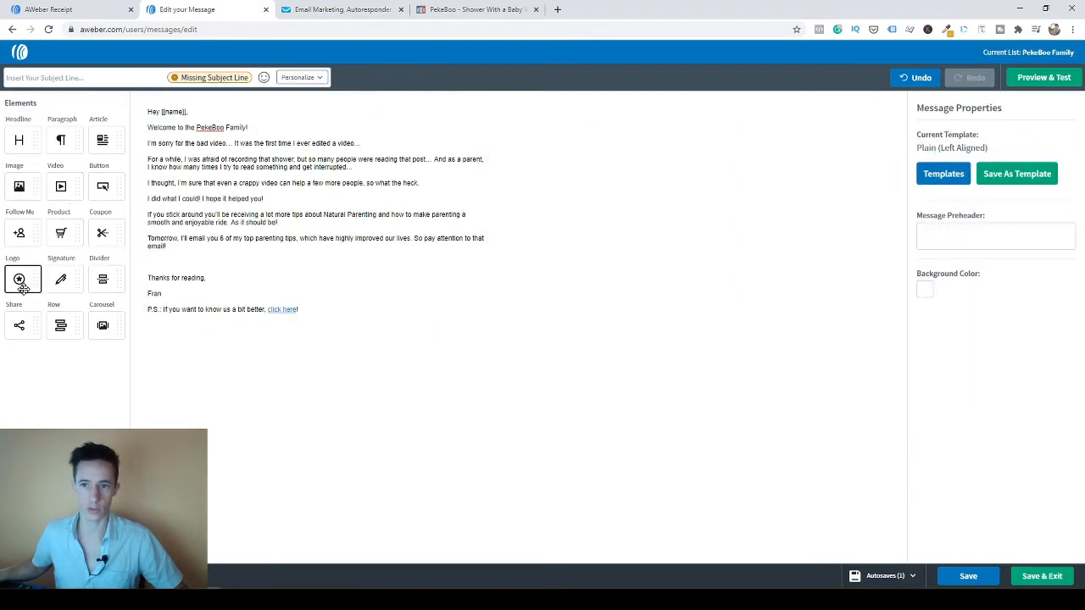
# Add the uploaded PekeBoo.co logo above the message text and a "Much love," sign-off paragraph below it
pyautogui.moveTo(20, 281); pyautogui.dragTo(203, 105)
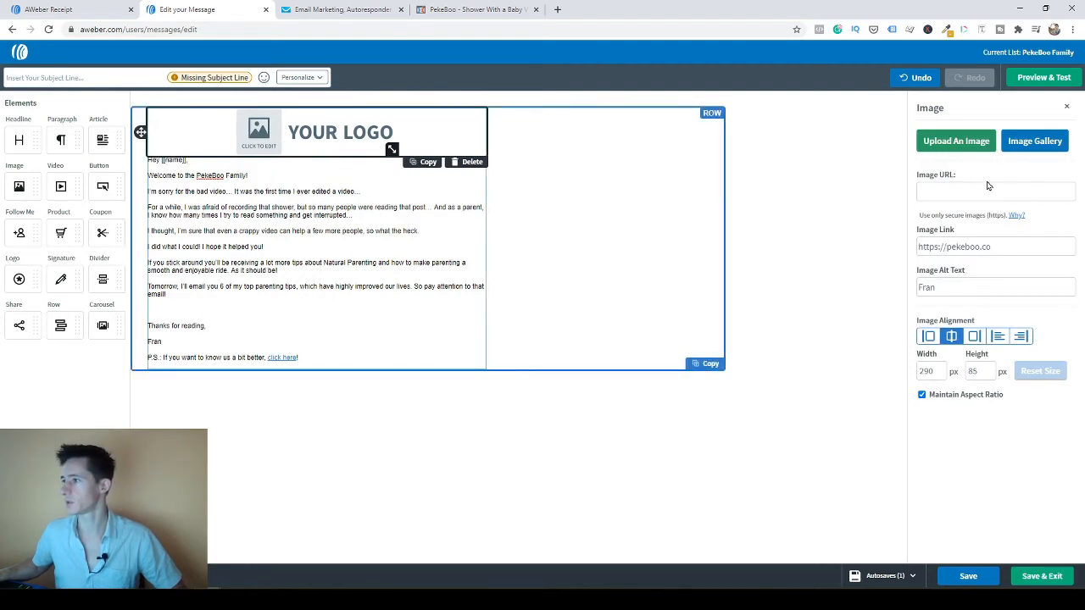
pyautogui.click(974, 145)
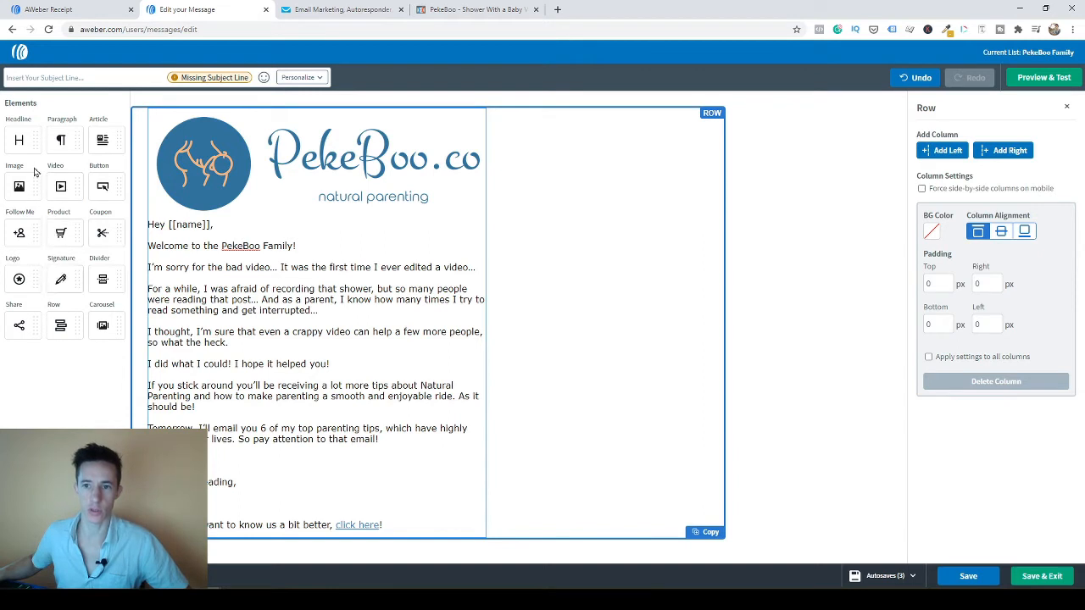
pyautogui.moveTo(61, 140); pyautogui.dragTo(238, 539)
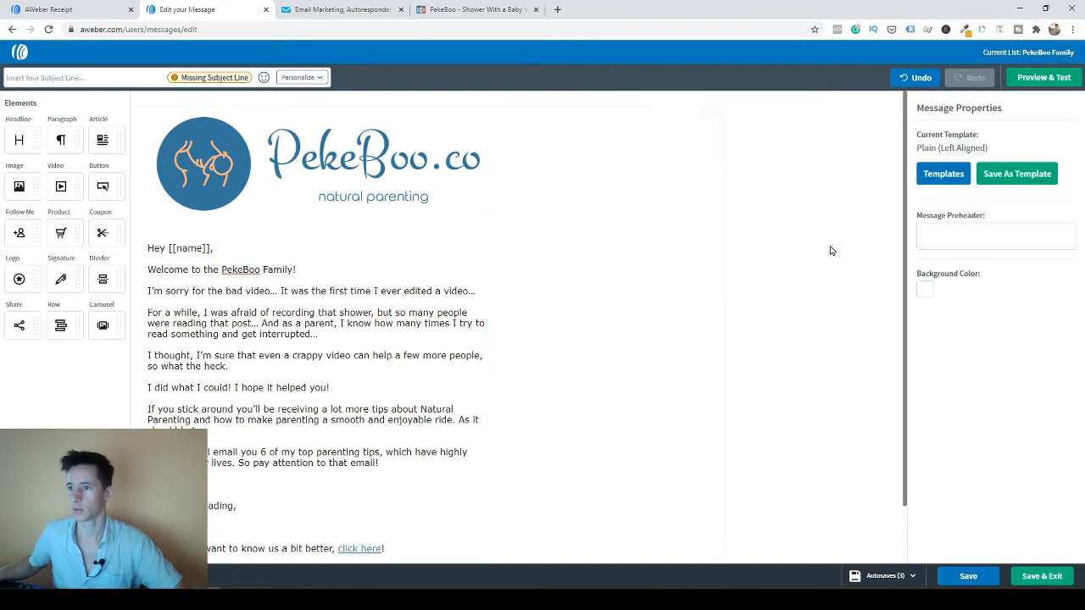
# Preview the whole message in both the desktop view and the mobile device view
pyautogui.click(1037, 82)
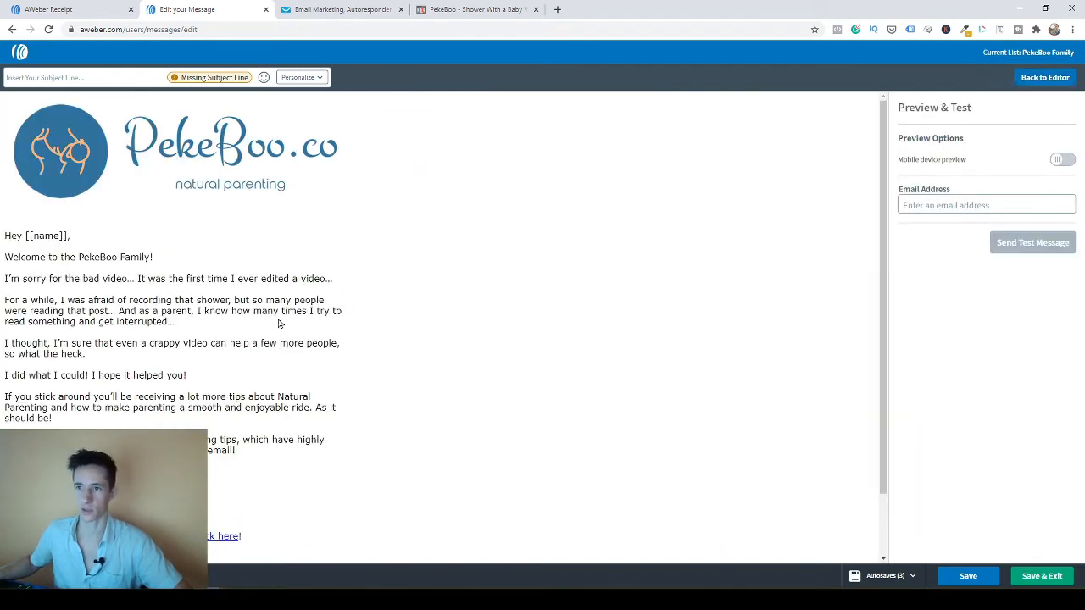
pyautogui.scroll(-1, 280, 323)
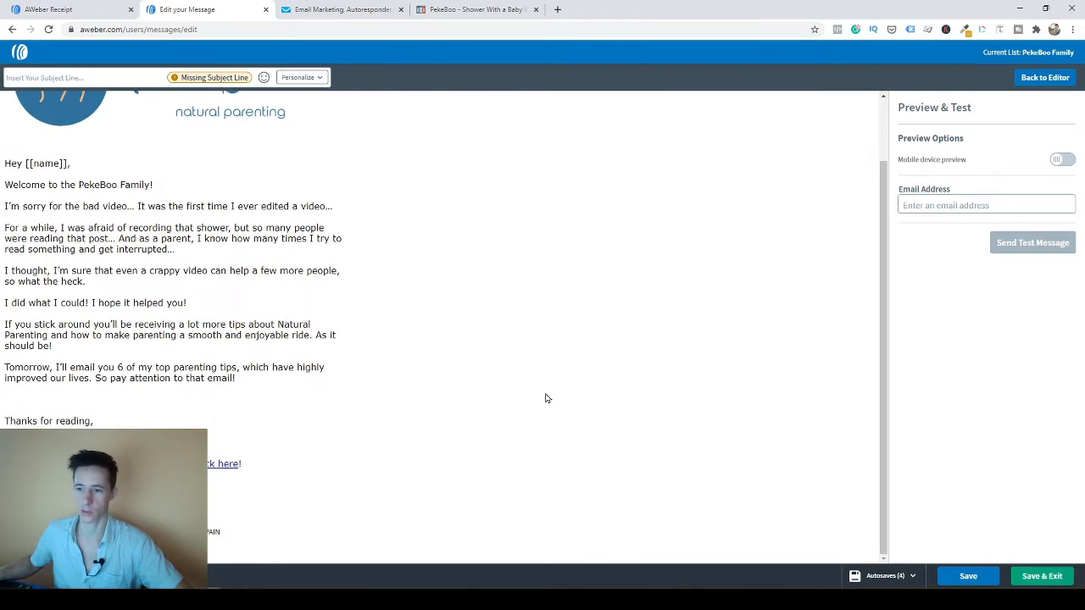
pyautogui.scroll(1, 546, 399)
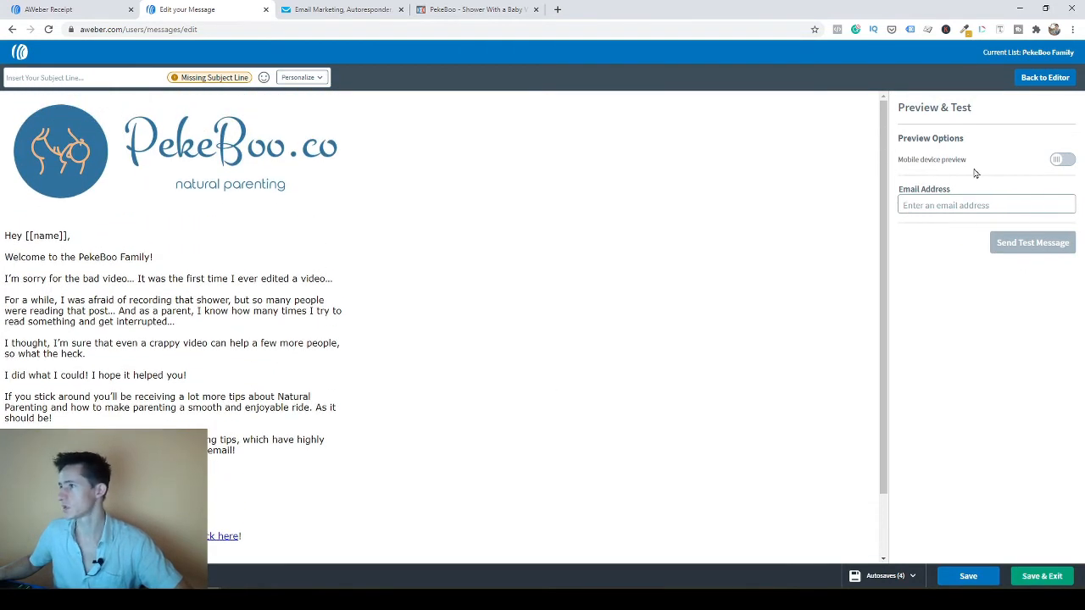
pyautogui.click(1062, 159)
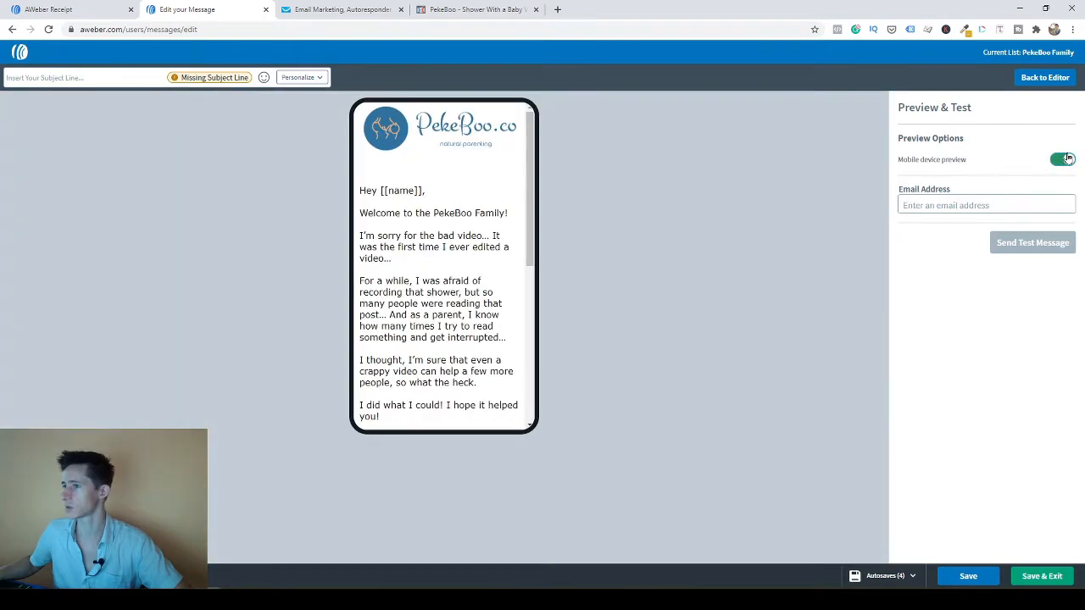
pyautogui.scroll(-5, 480, 293)
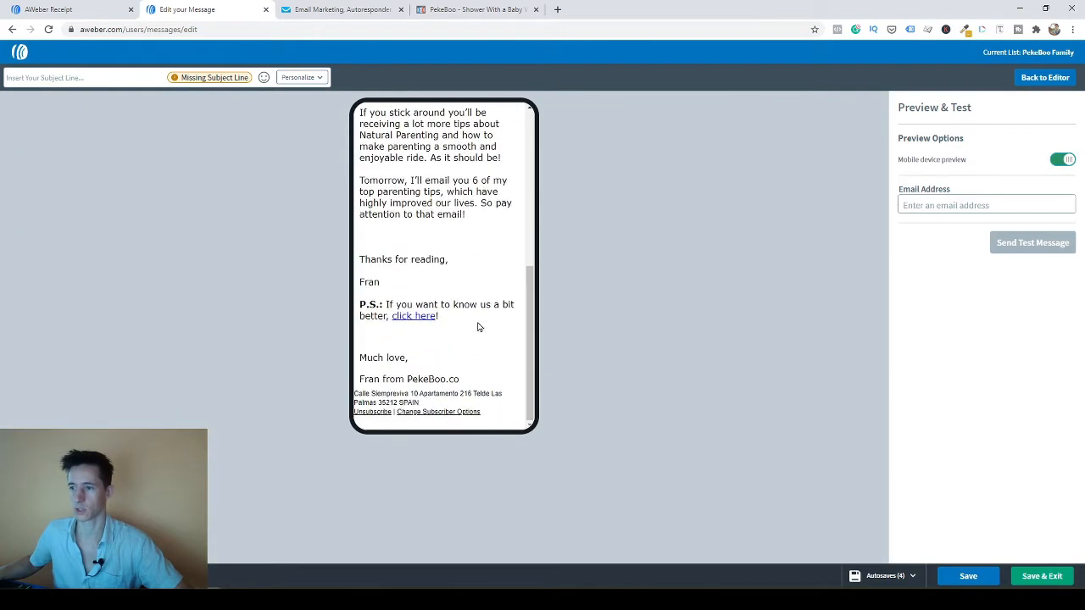
pyautogui.scroll(5, 479, 329)
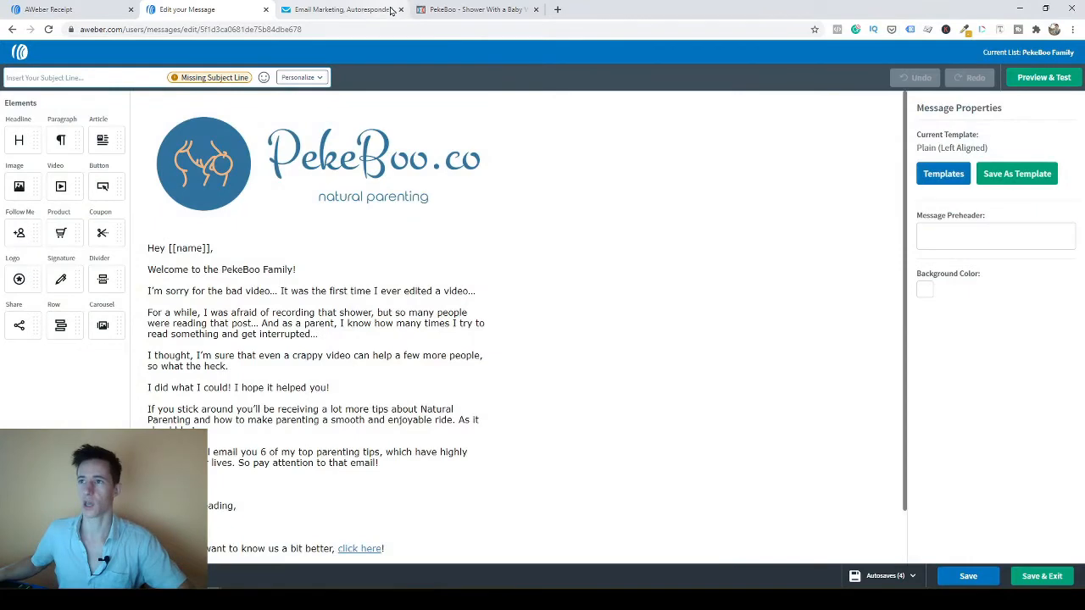
# Set the message's subject line to "I'm sorry..." and open its preview
pyautogui.click(391, 10)
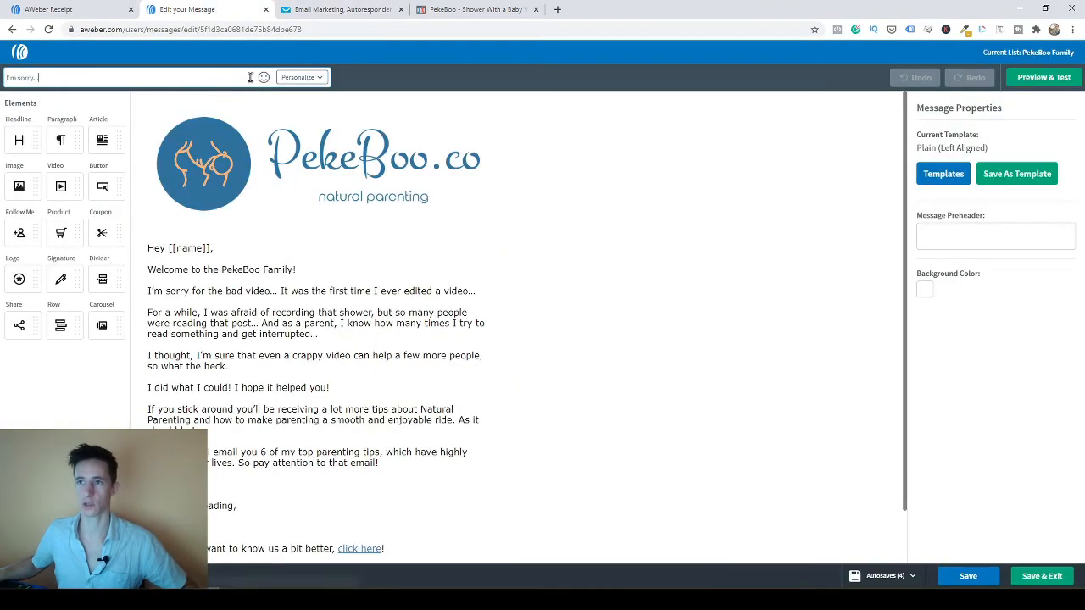
pyautogui.click(1051, 78)
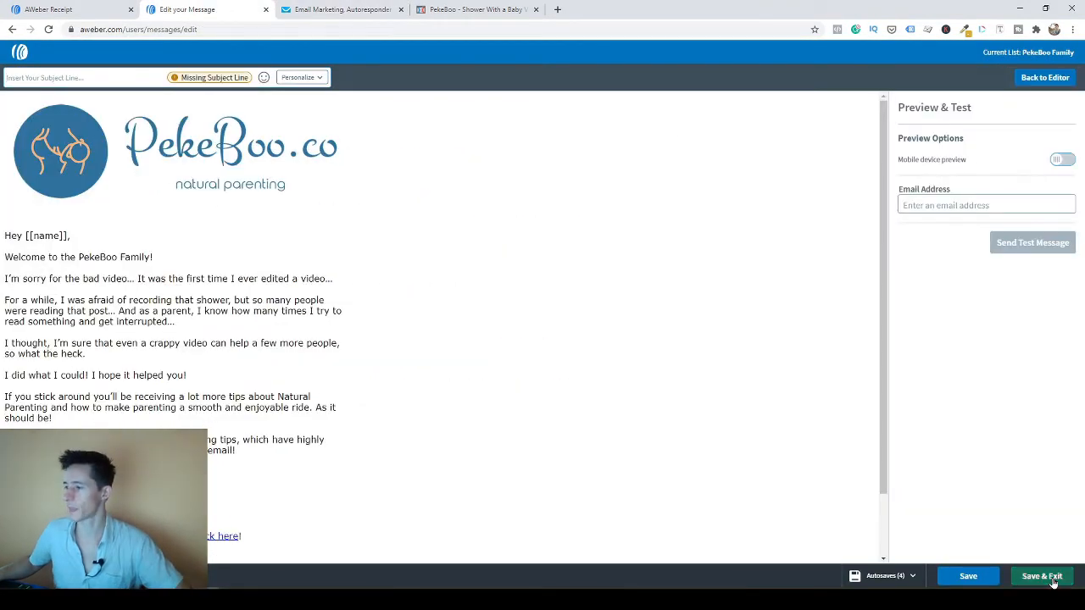
# Save the "I'm sorry..." message and build another draft with the "There was poop everywhere!" story text and a divider below it
pyautogui.click(1050, 579)
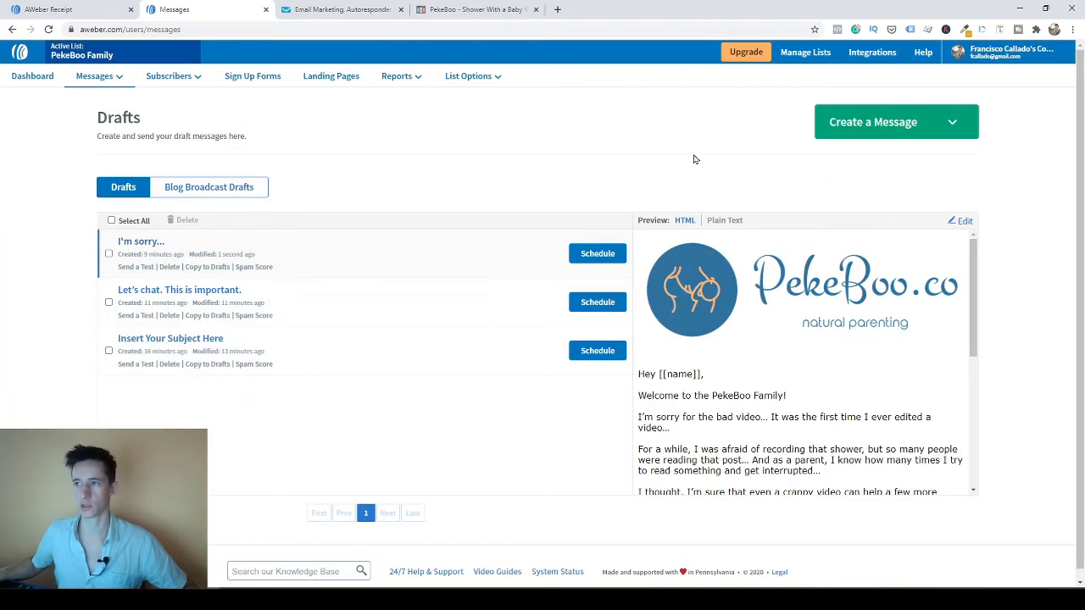
pyautogui.click(958, 133)
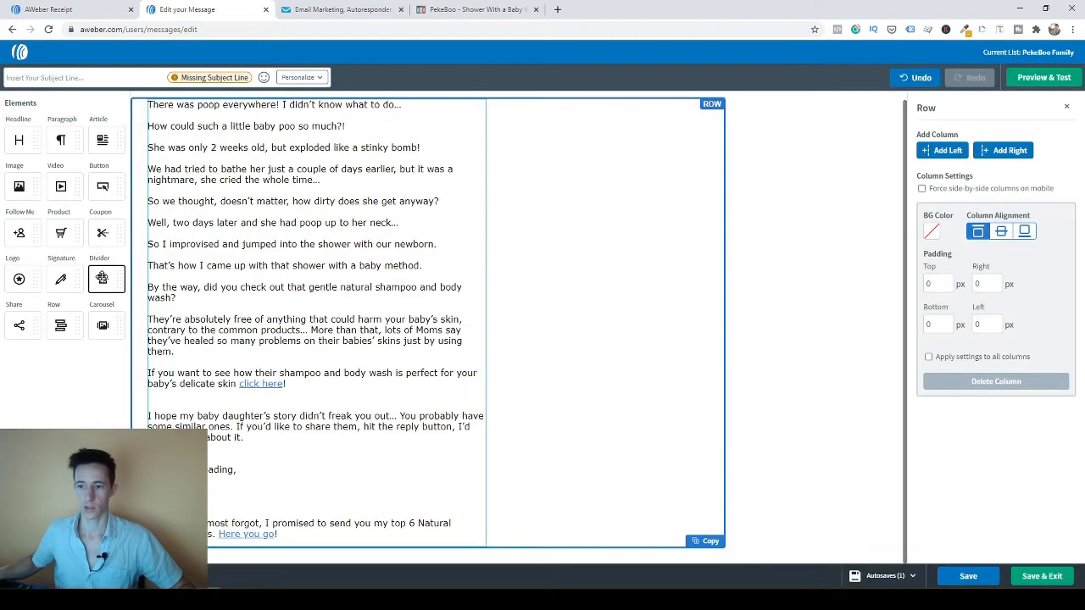
pyautogui.moveTo(102, 278); pyautogui.dragTo(342, 541)
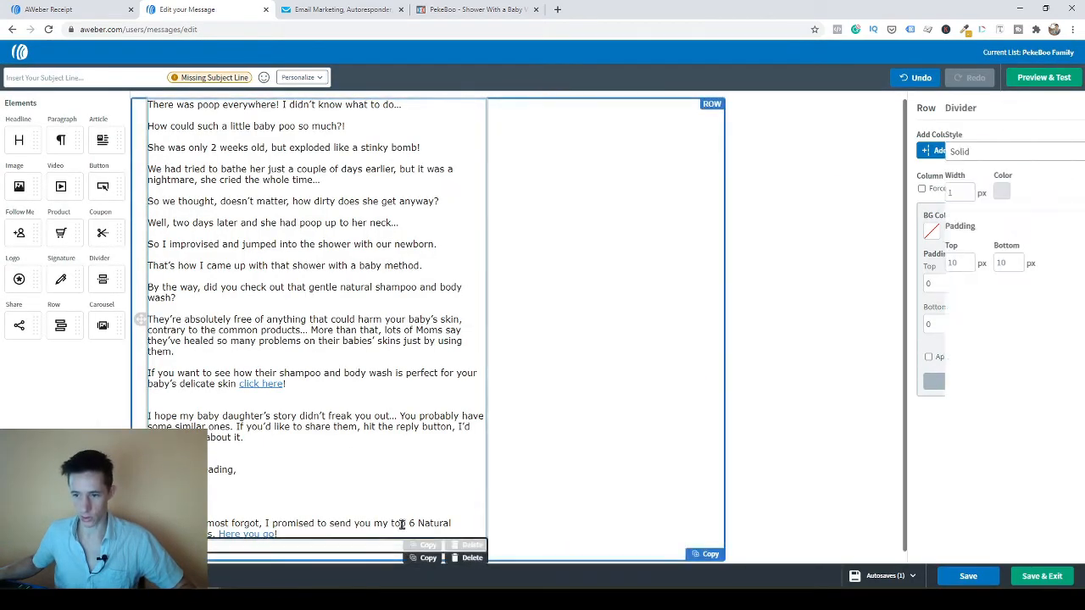
# Set the message's subject line to "the 6 tips I promised and a funny story" and save it to the drafts after checking its text
pyautogui.click(96, 78)
pyautogui.write('the 6 tips I promised and a funny story')
pyautogui.click(585, 188)
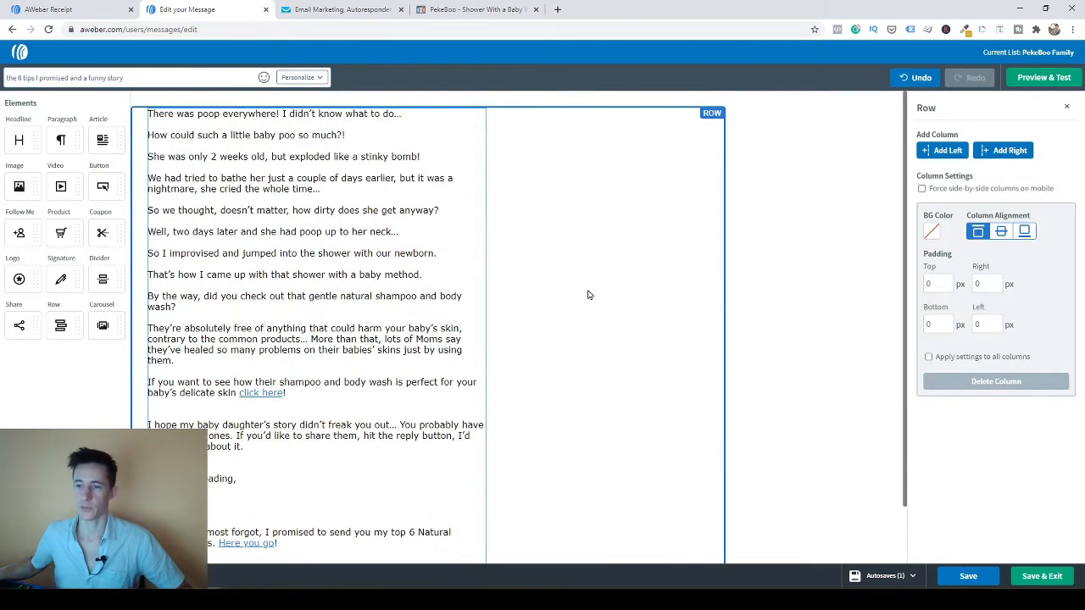
pyautogui.scroll(-1, 586, 299)
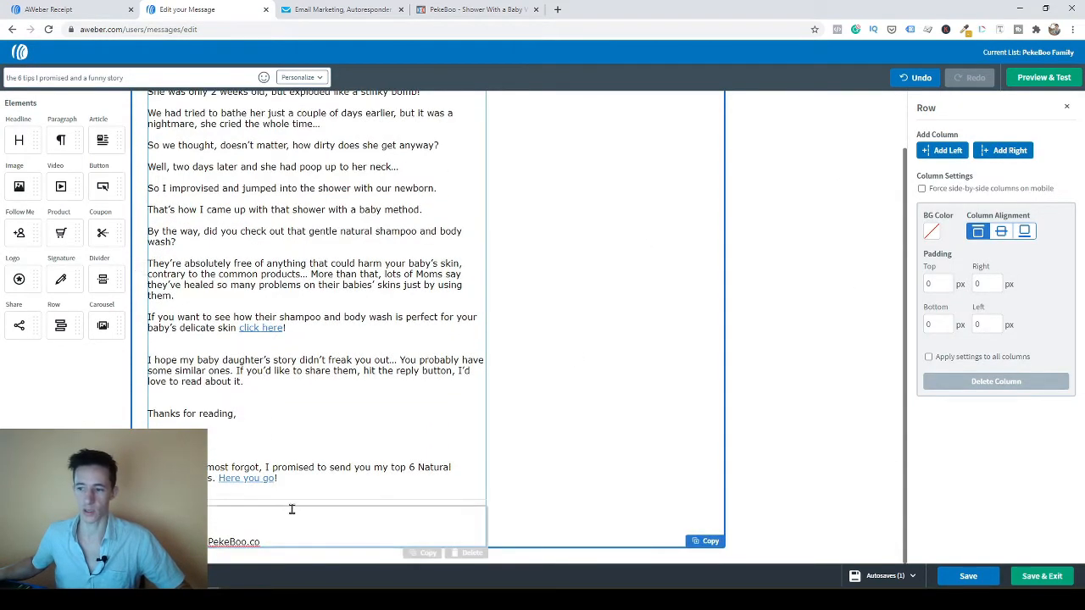
pyautogui.scroll(1, 589, 385)
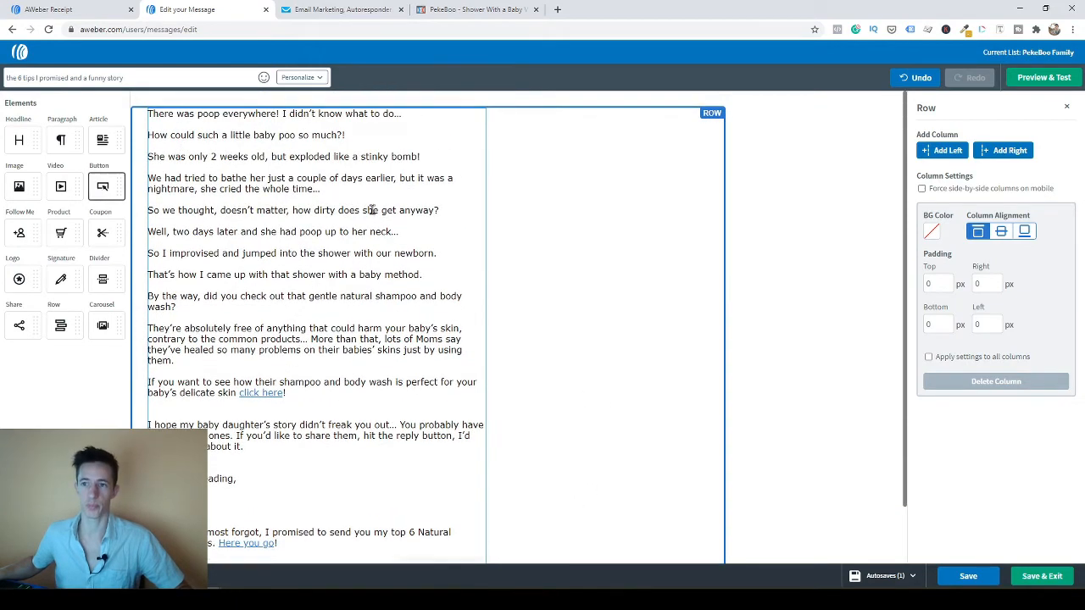
pyautogui.click(723, 299)
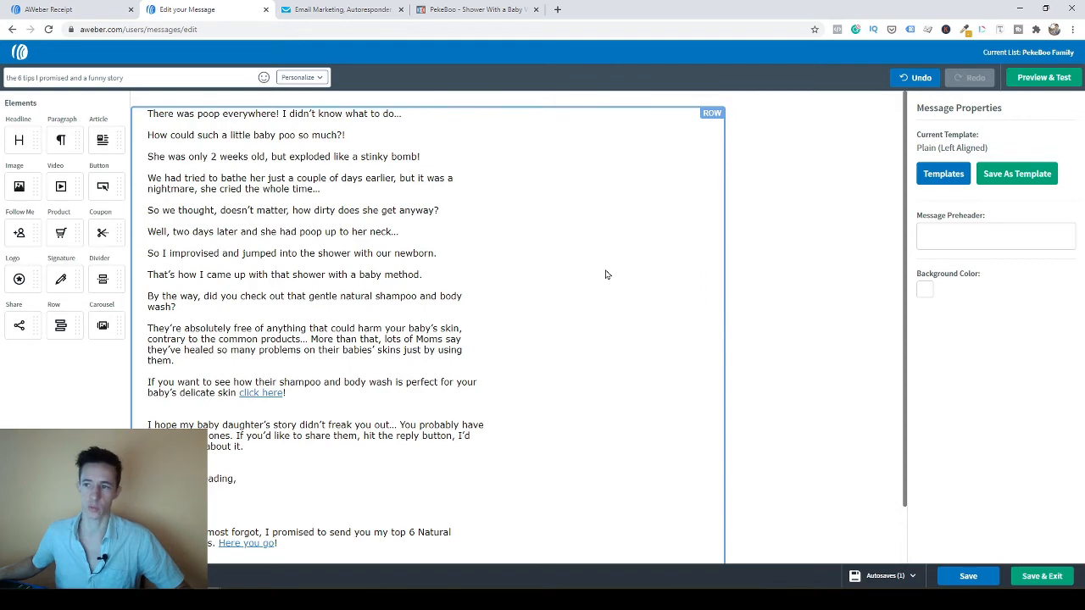
pyautogui.scroll(-1, 726, 266)
pyautogui.scroll(1, 716, 295)
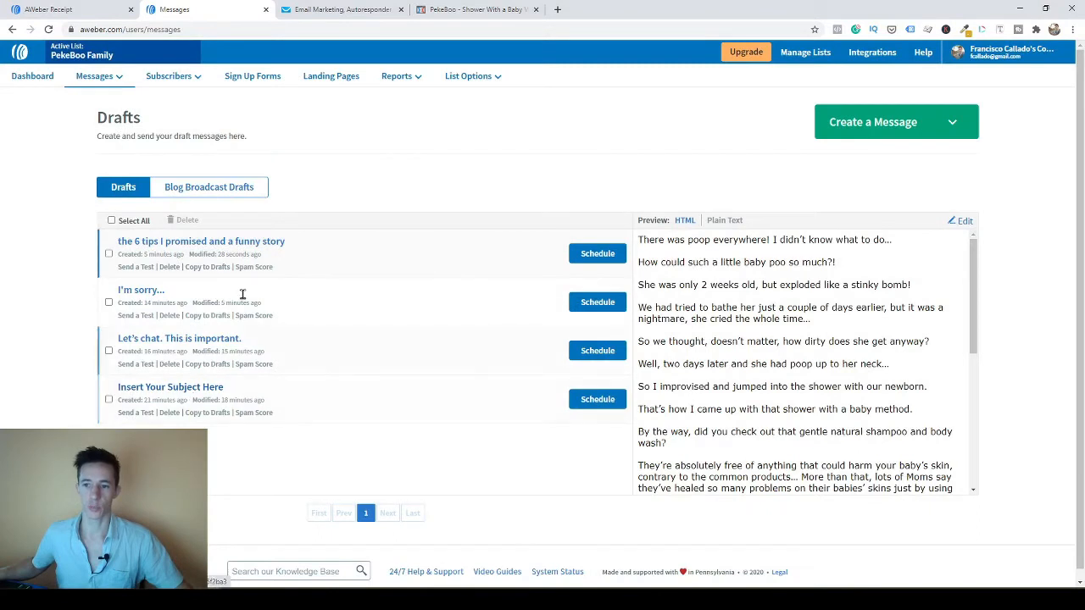
# Open the PekeBoo Welcome Series campaign for editing
pyautogui.moveTo(107, 88)
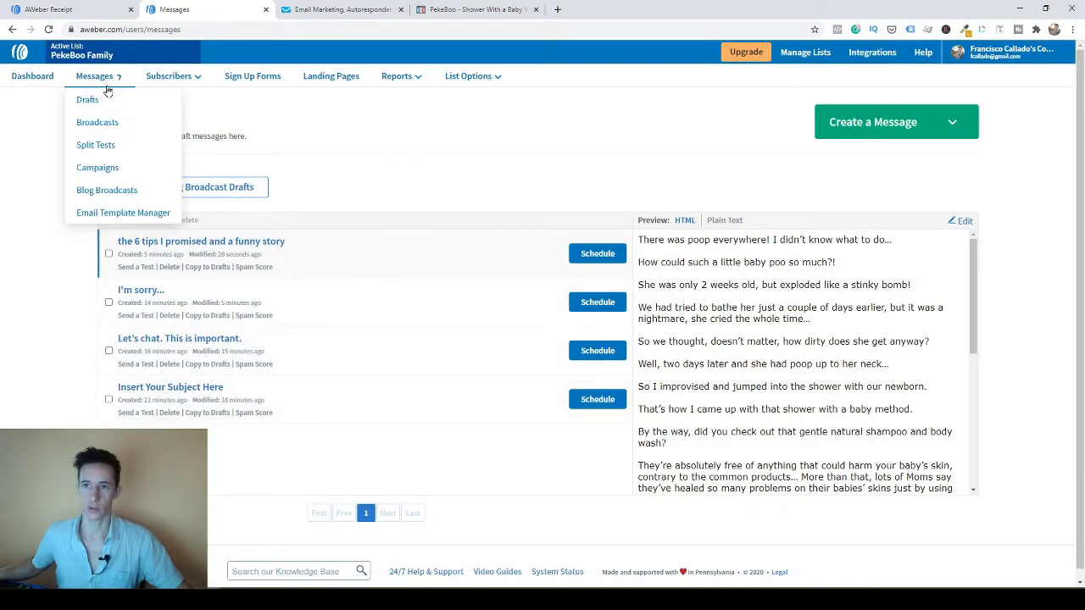
pyautogui.click(100, 169)
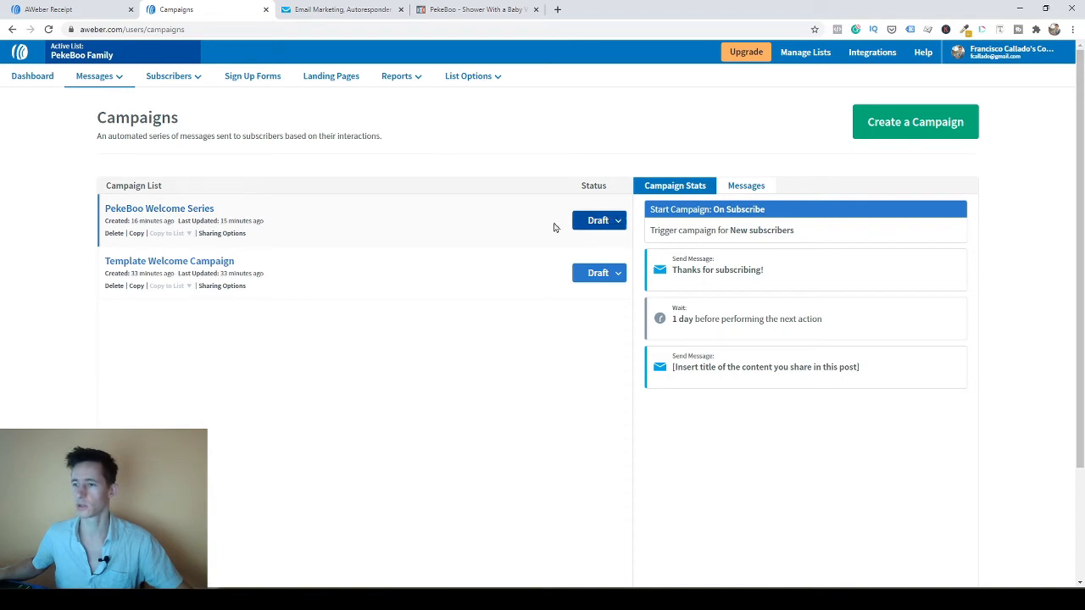
pyautogui.click(151, 210)
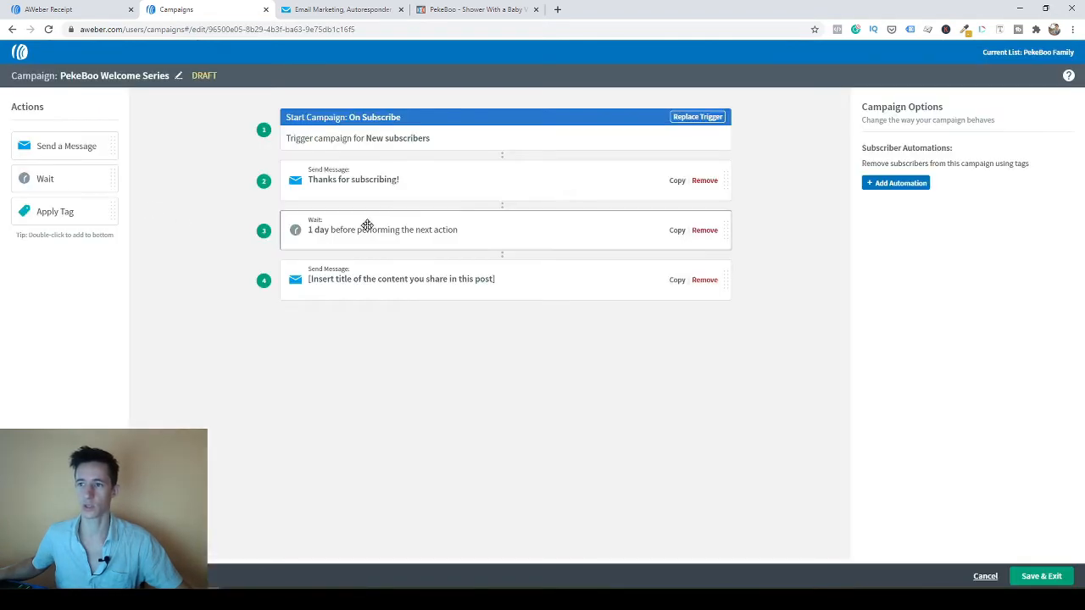
# View the template text of the campaign's "Thanks for subscribing!" message and return to the campaign editor
pyautogui.click(369, 185)
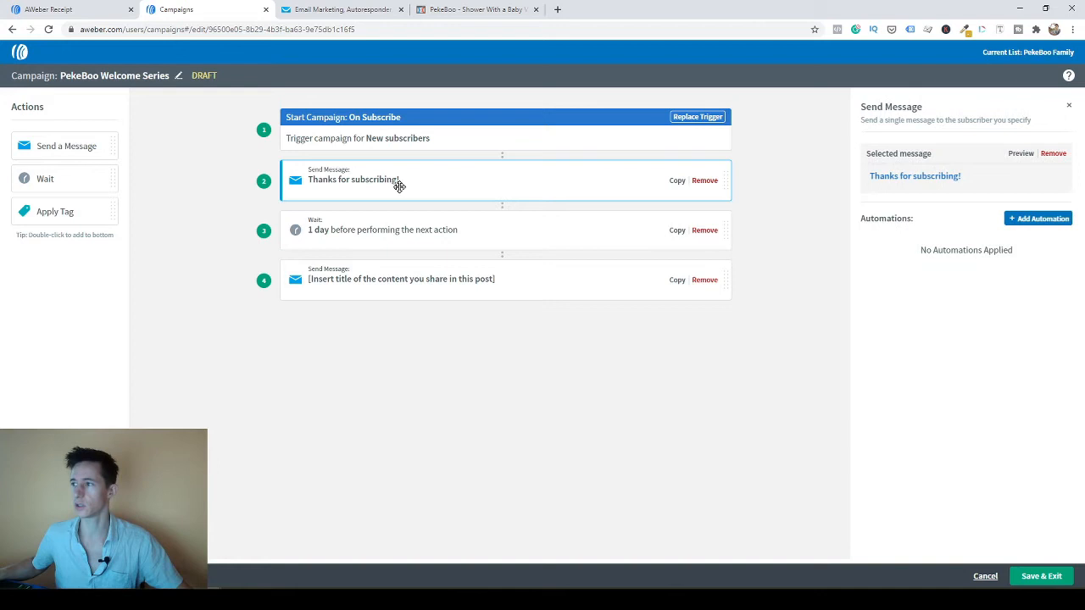
pyautogui.click(927, 176)
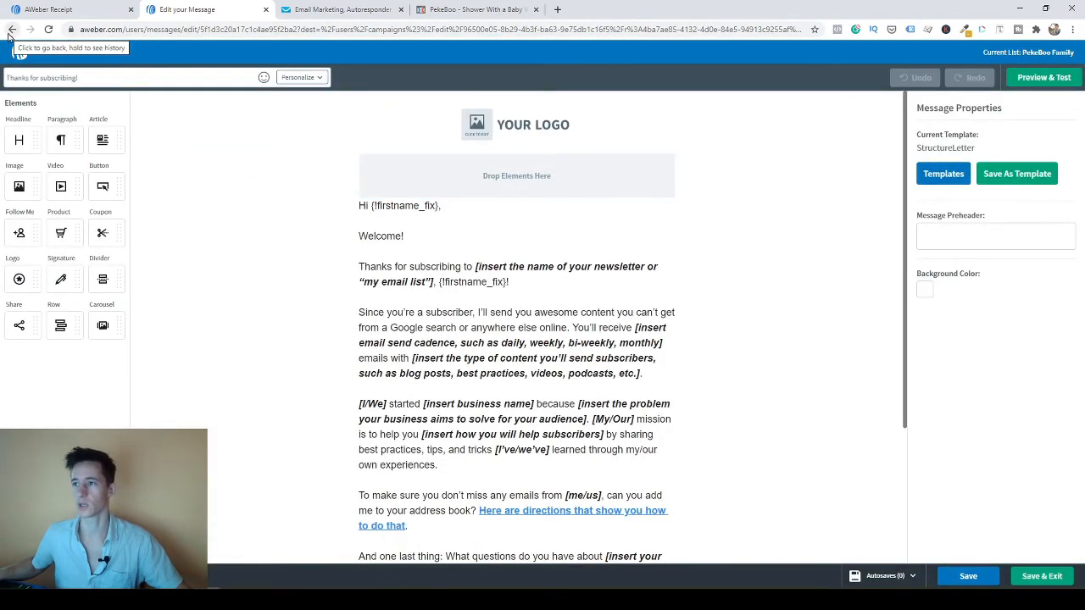
pyautogui.click(11, 31)
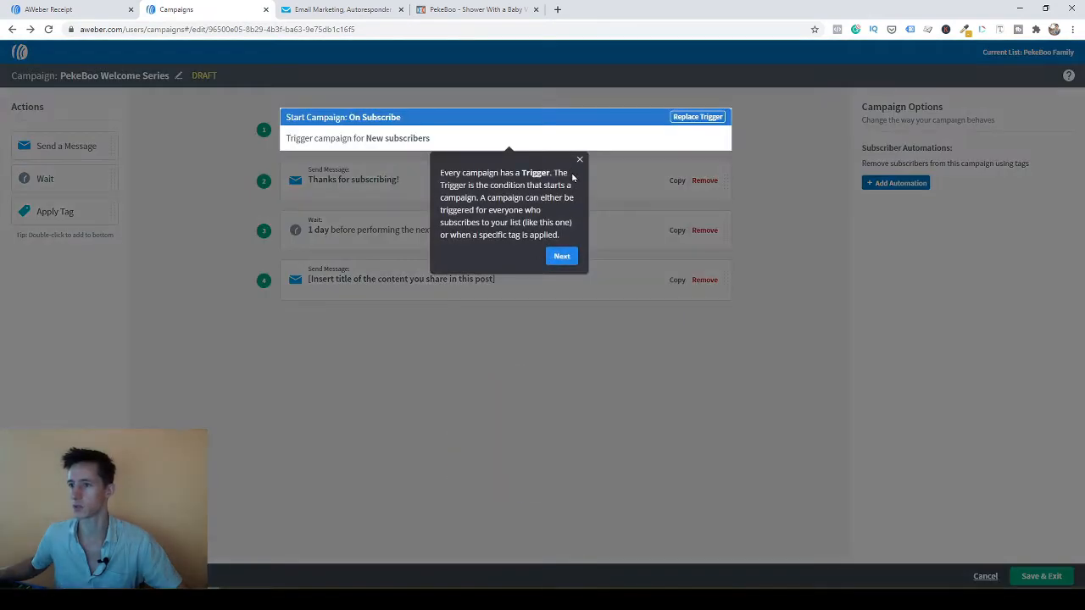
pyautogui.click(580, 159)
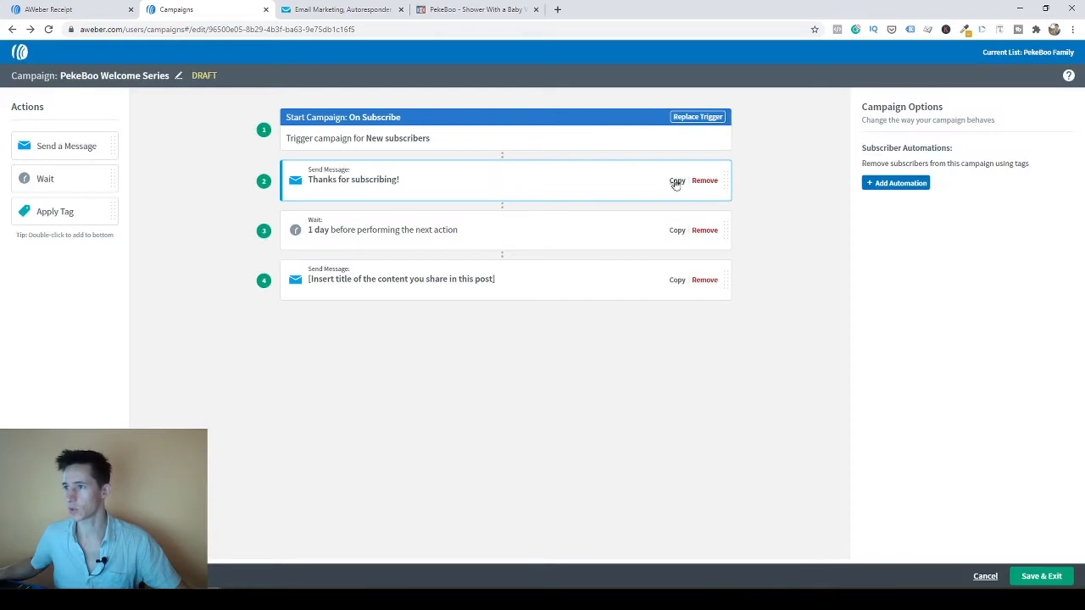
# Replace the campaign's "Thanks for subscribing!" action with a message action that sends the "I'm sorry..." draft before the 1 day wait
pyautogui.click(710, 182)
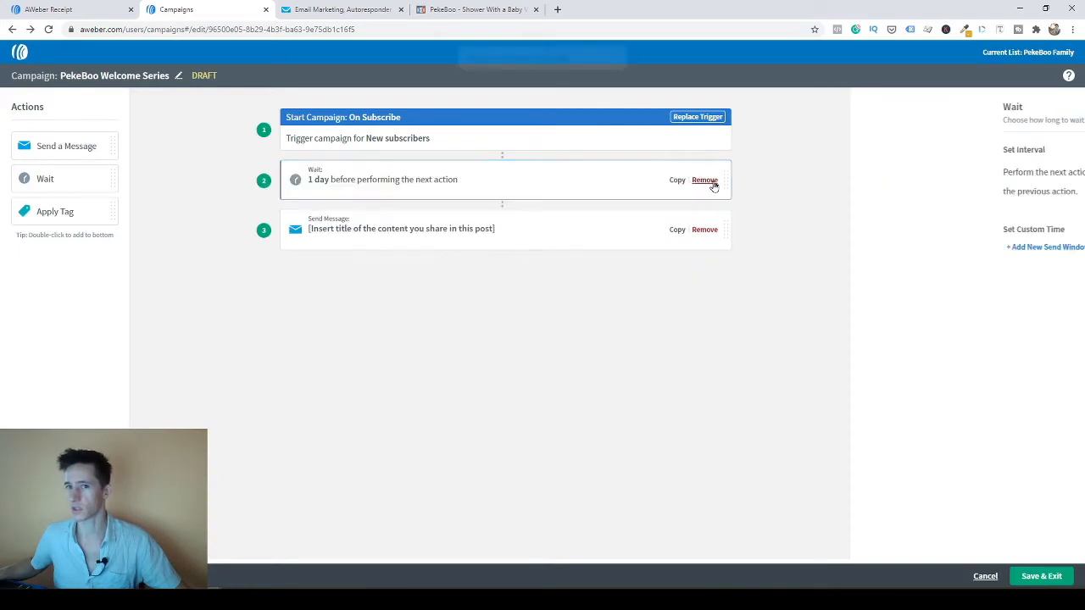
pyautogui.moveTo(79, 145); pyautogui.dragTo(467, 179)
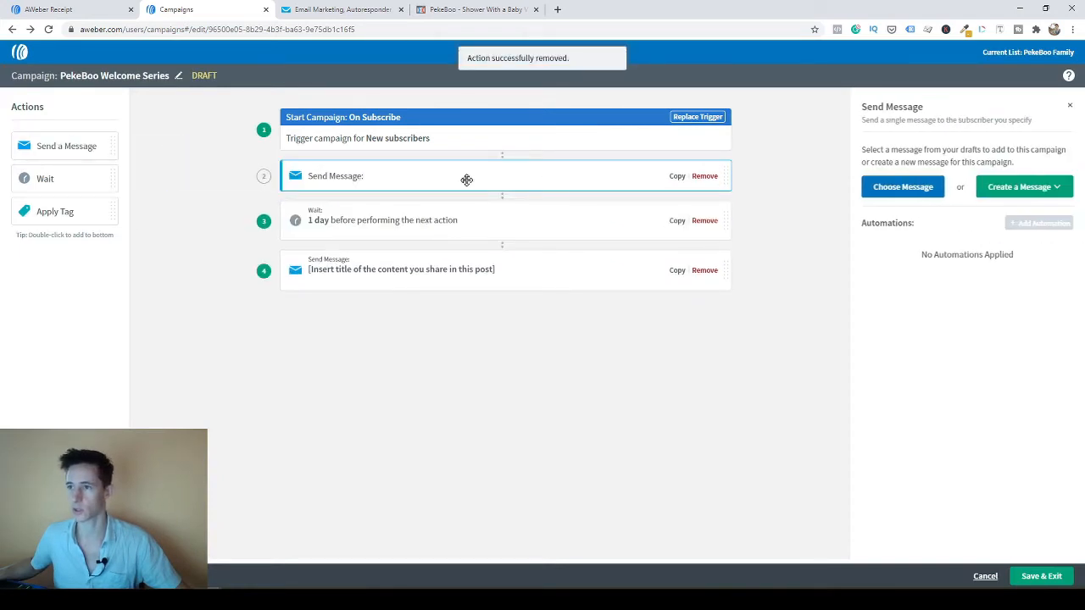
pyautogui.click(927, 197)
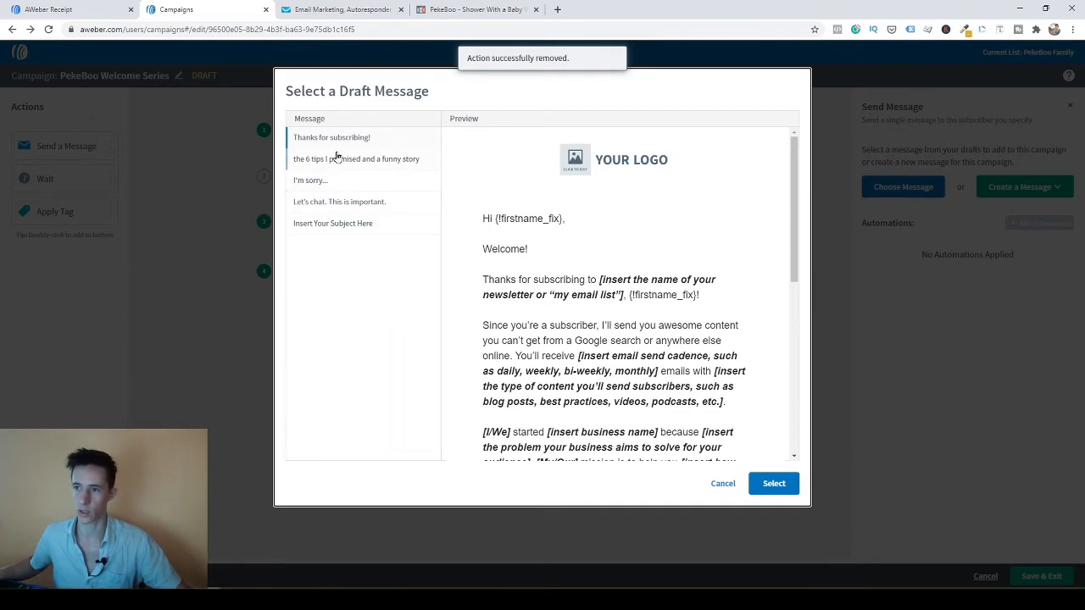
pyautogui.click(314, 179)
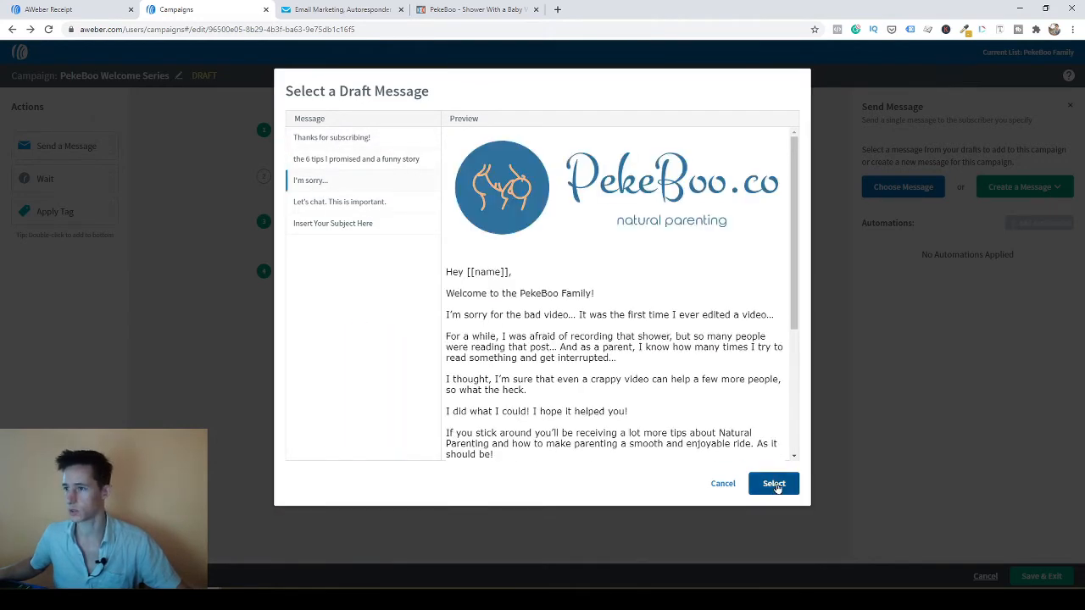
pyautogui.scroll(-5, 715, 370)
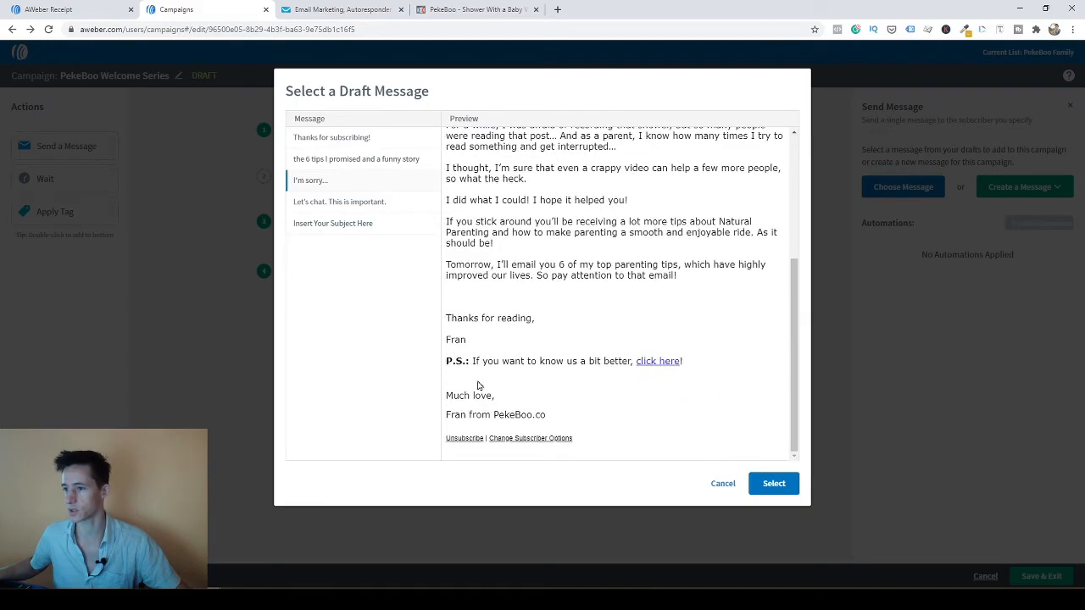
pyautogui.click(774, 484)
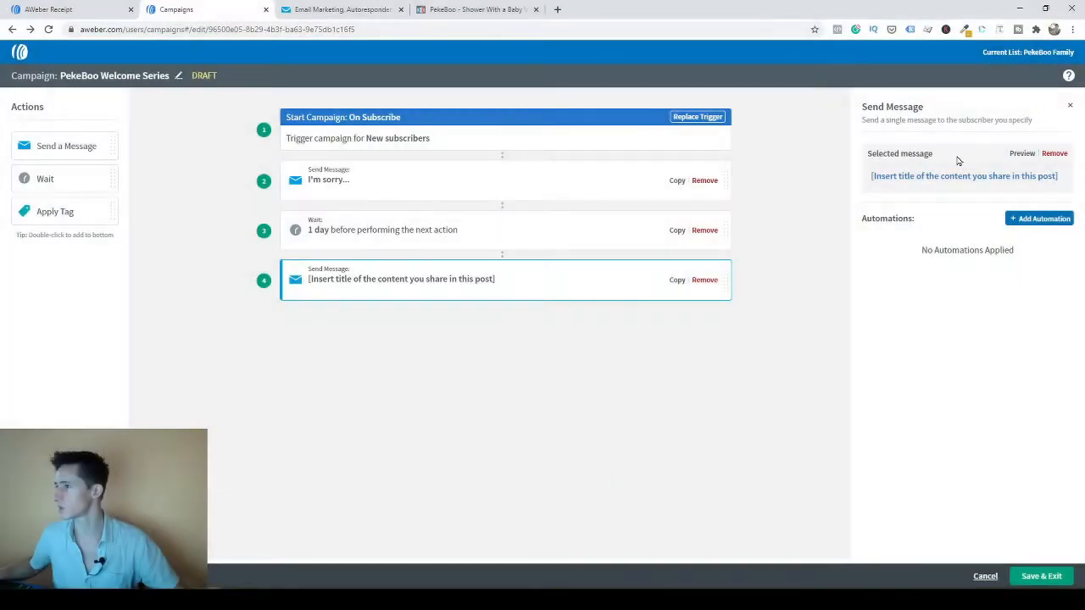
# Replace the placeholder message after the 1 day wait with the draft "the 6 tips I promised and a funny story"
pyautogui.click(1055, 153)
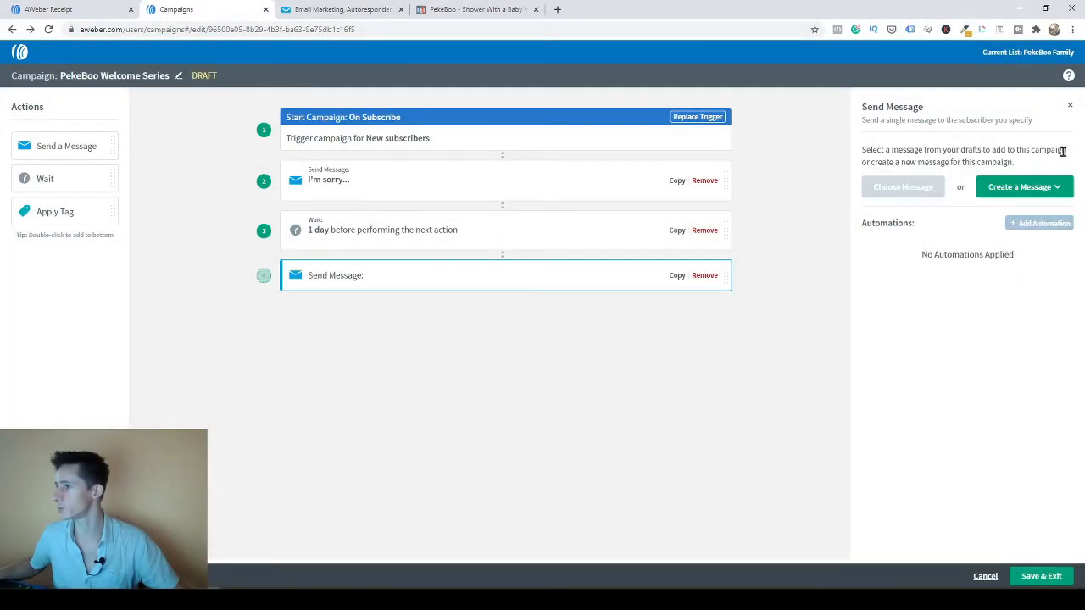
pyautogui.click(903, 186)
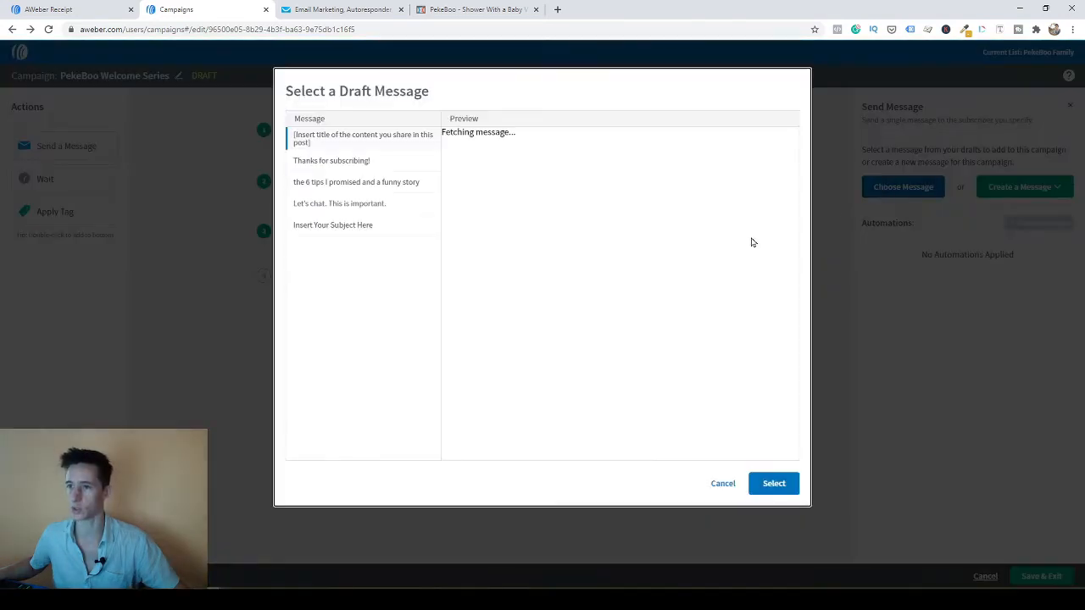
pyautogui.click(334, 183)
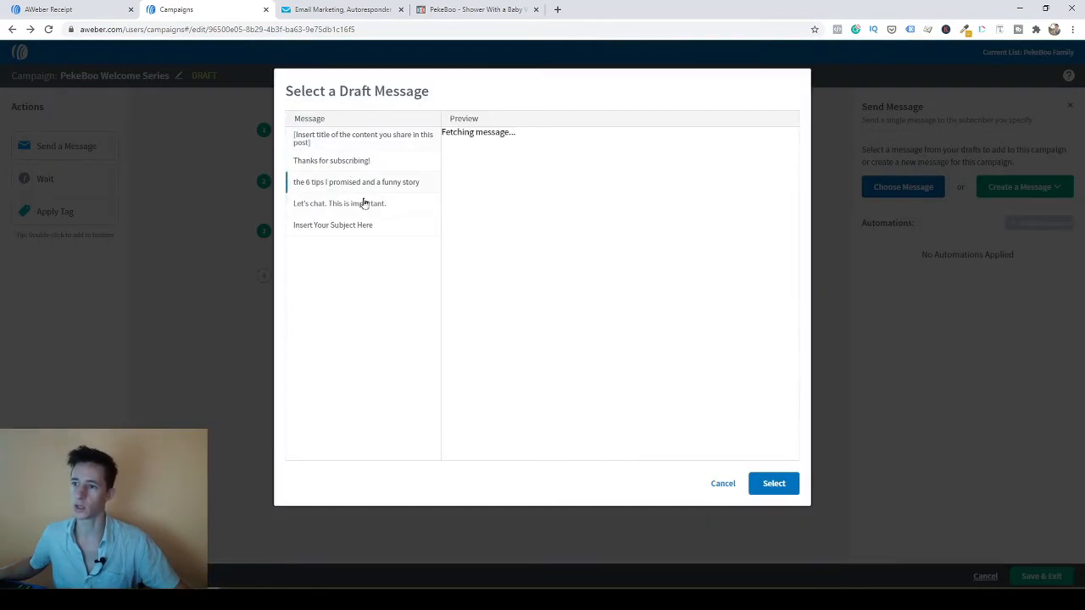
pyautogui.click(771, 482)
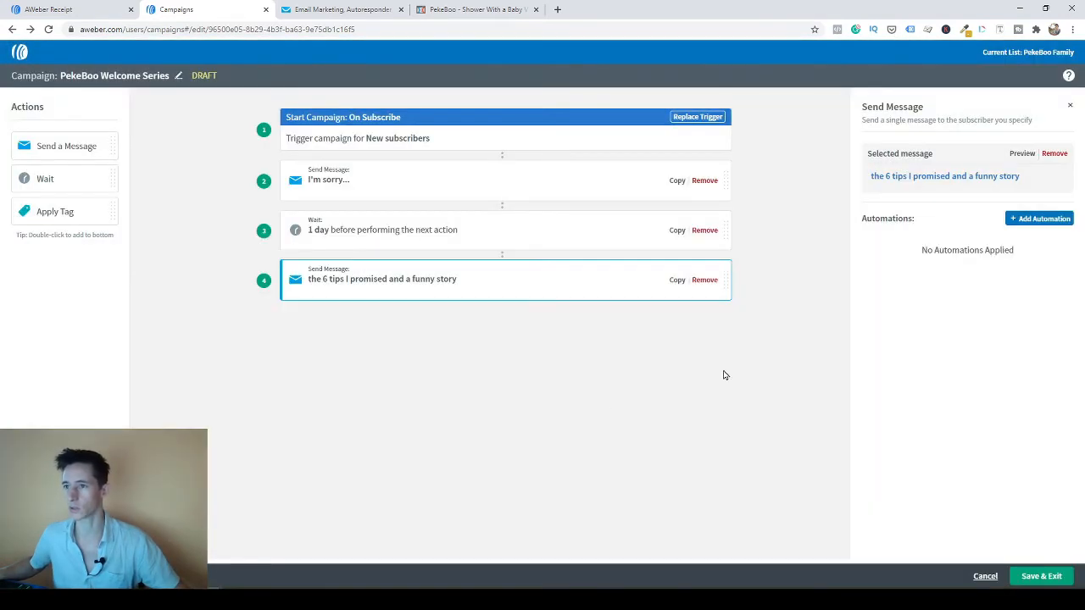
# Save and activate the PekeBoo Welcome Series campaign, and check its message list and stats
pyautogui.click(1054, 576)
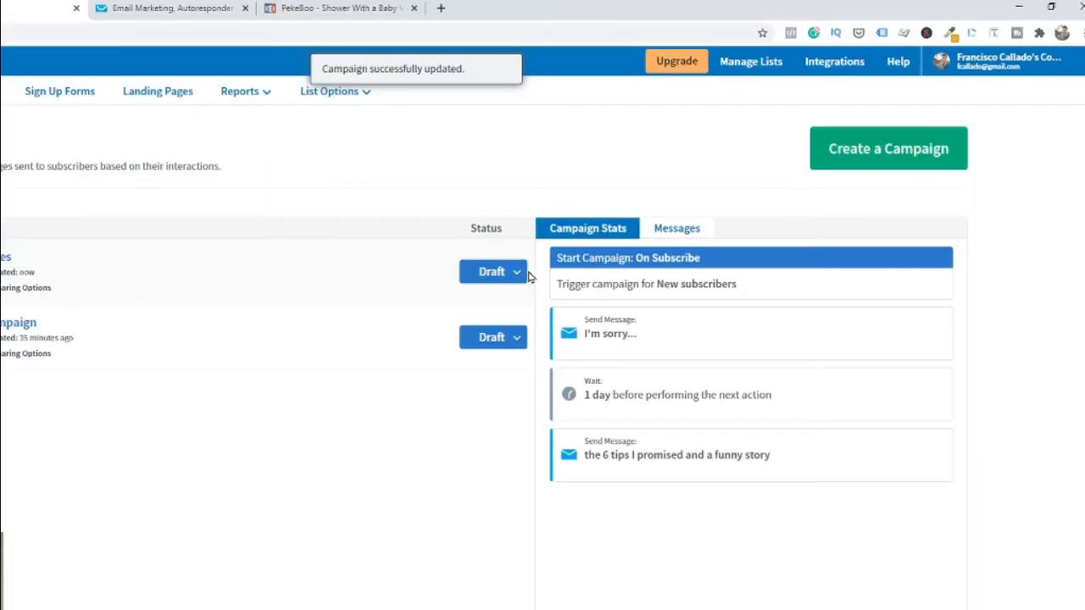
pyautogui.click(519, 273)
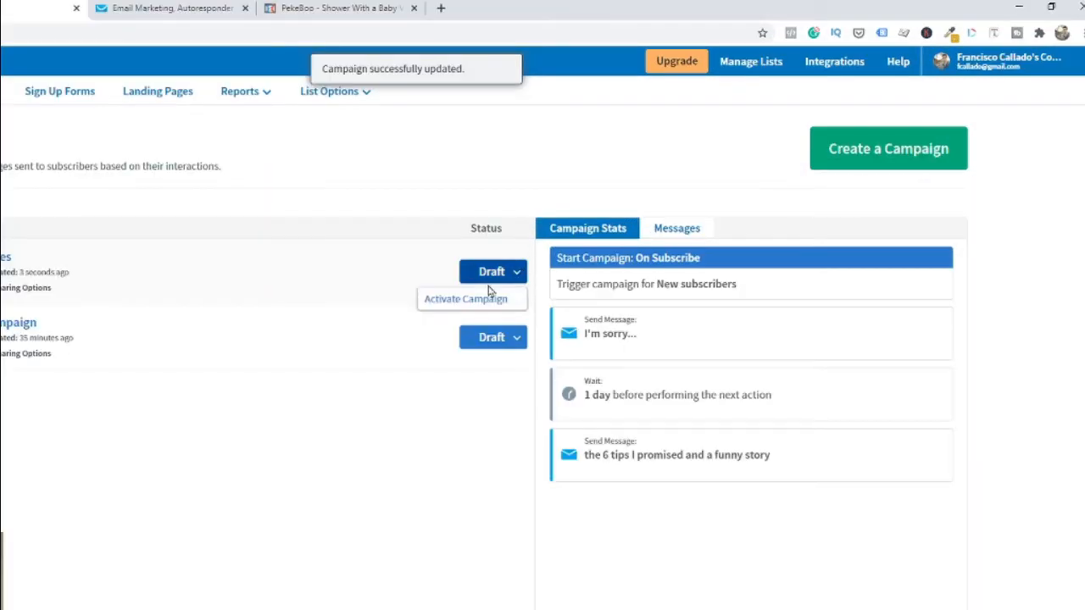
pyautogui.click(459, 303)
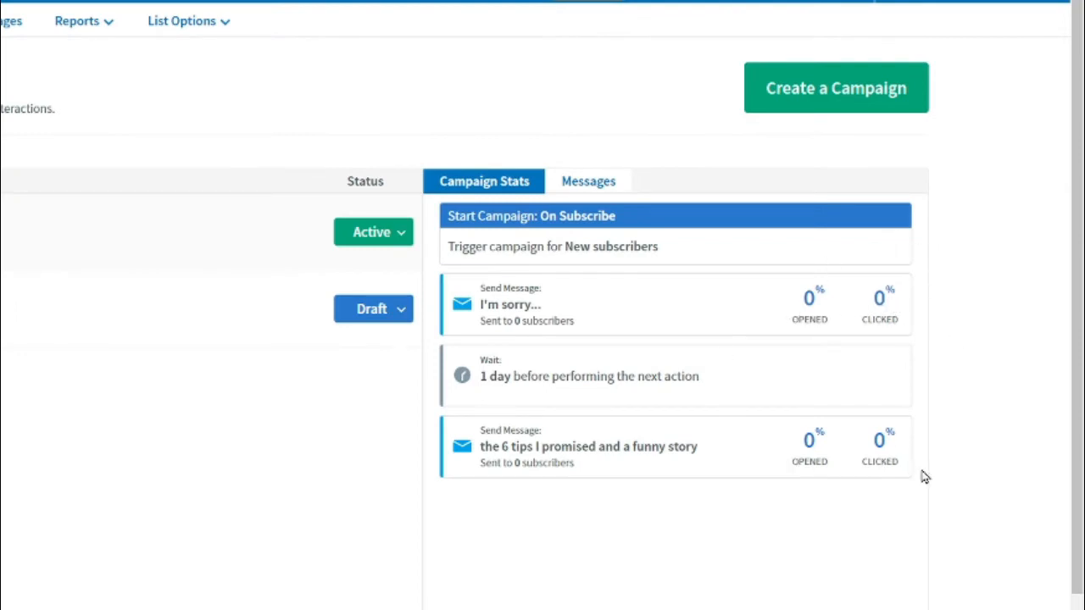
pyautogui.click(599, 182)
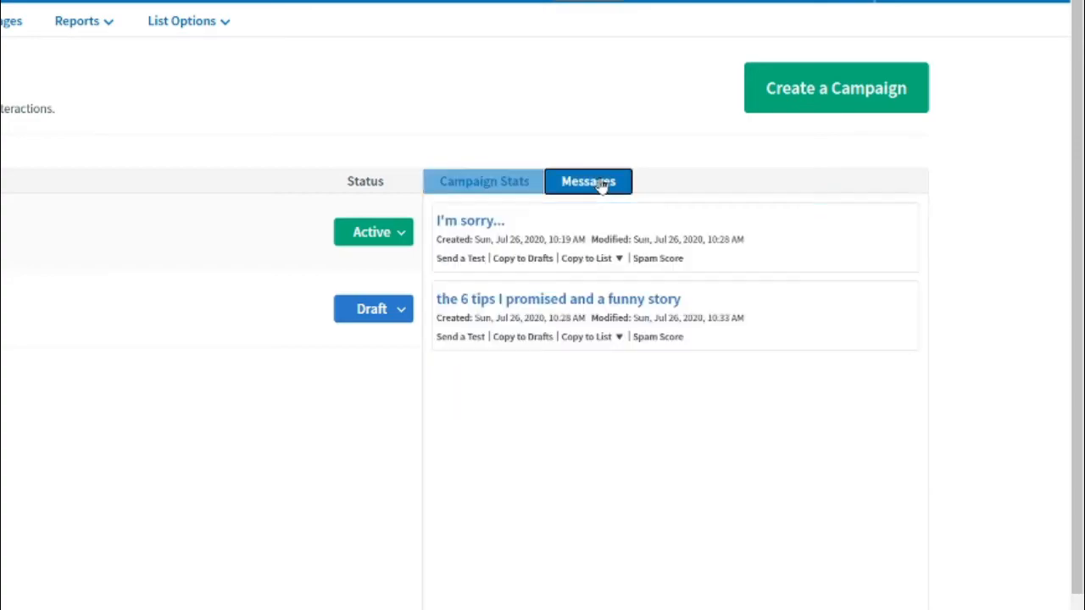
pyautogui.click(469, 183)
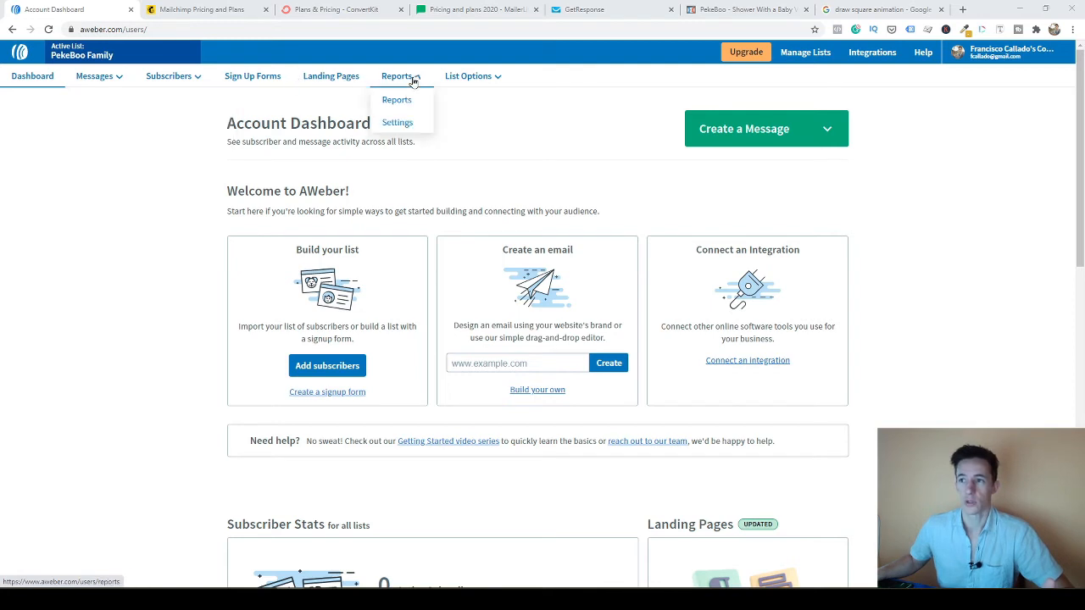
# Browse the templates offered for a new landing page and return to the landing page list
pyautogui.moveTo(468, 81)
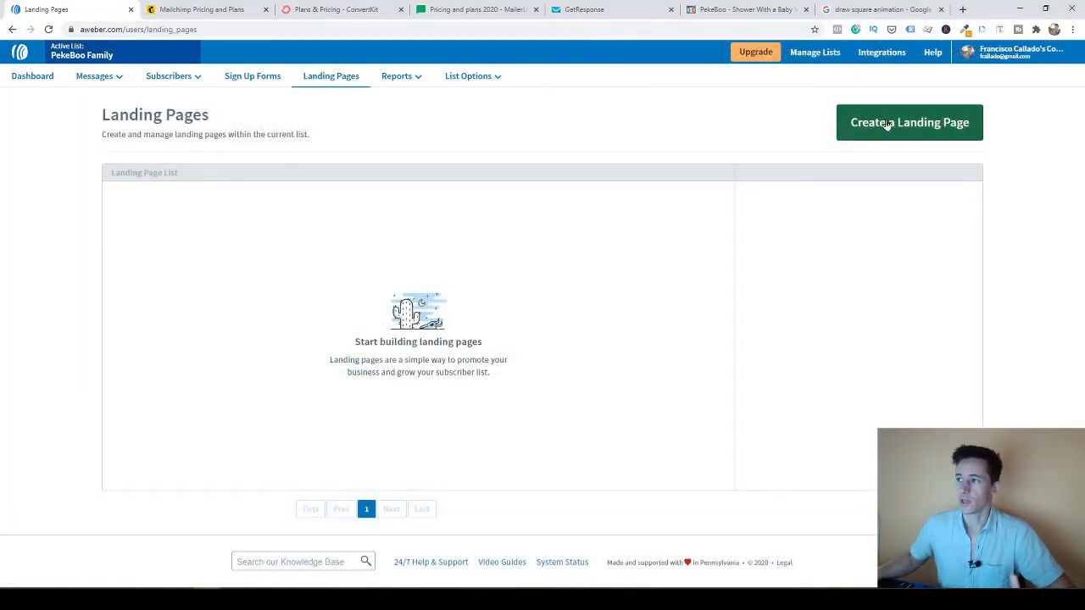
pyautogui.click(886, 125)
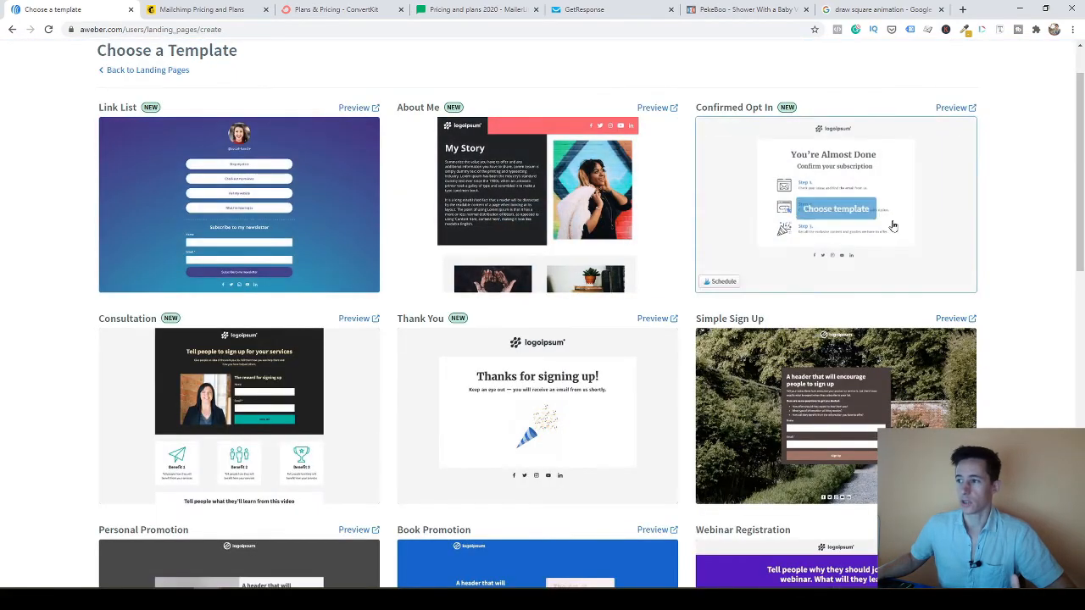
pyautogui.scroll(-6, 893, 225)
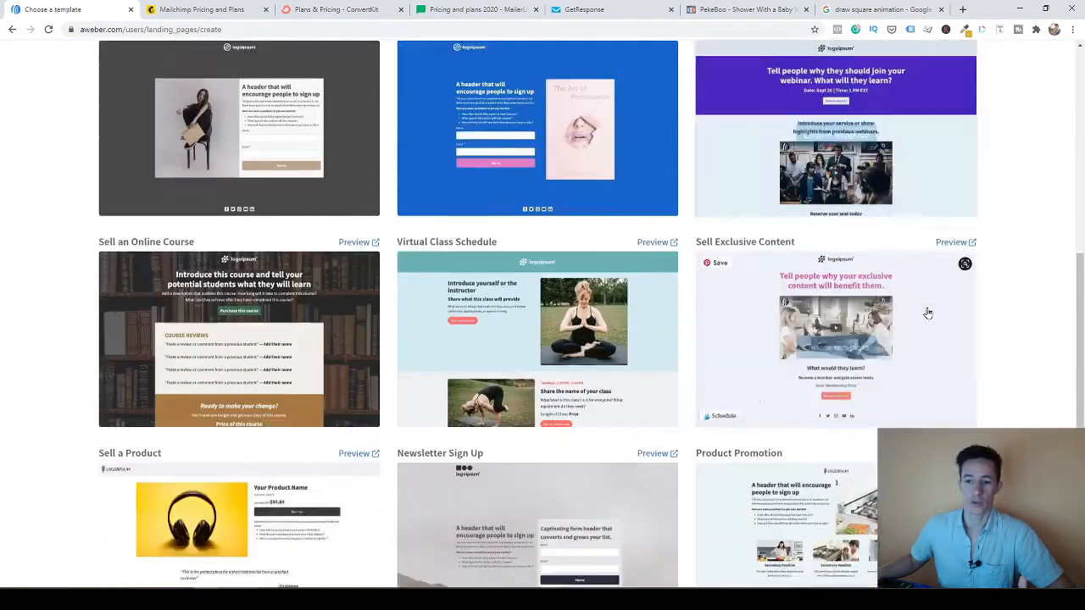
pyautogui.scroll(6, 928, 314)
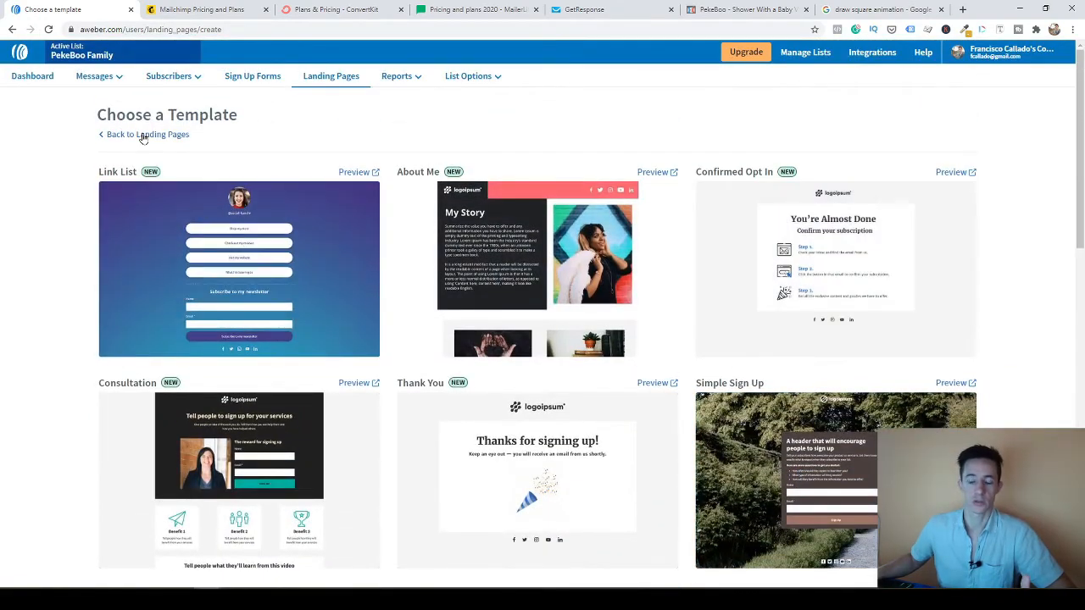
pyautogui.click(141, 133)
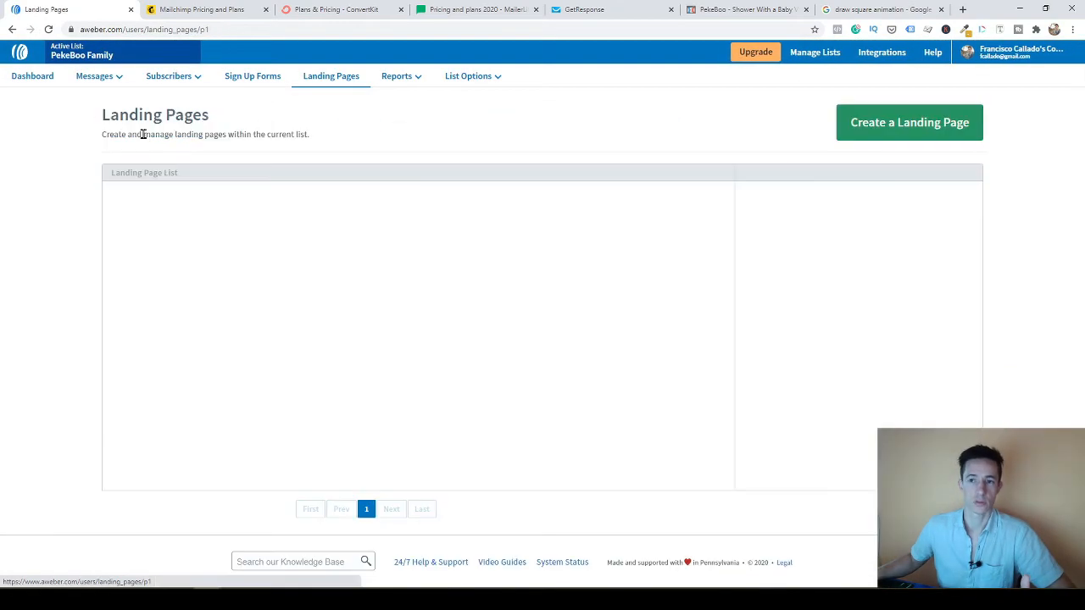
# Try to create an additional list from the list management page, review the Pro and Free plans offered, and return to the account dashboard
pyautogui.click(30, 76)
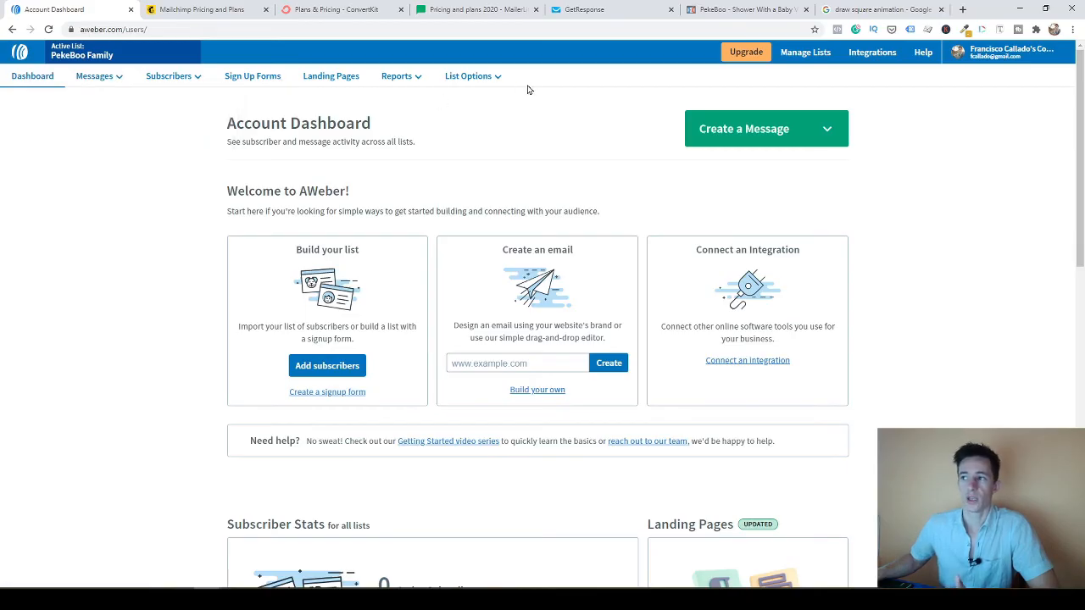
pyautogui.moveTo(122, 88)
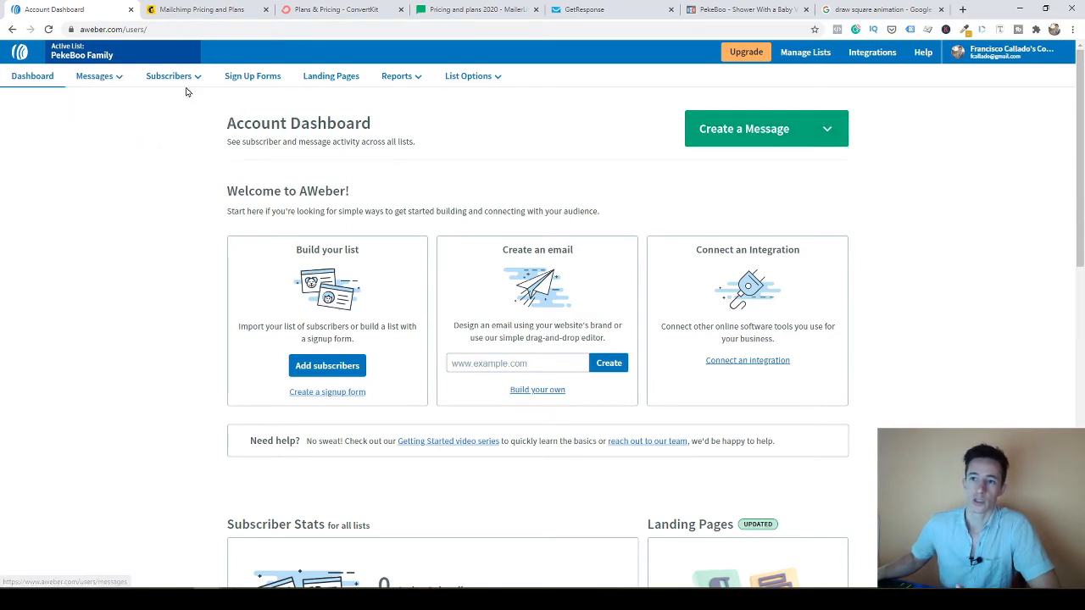
pyautogui.moveTo(193, 85)
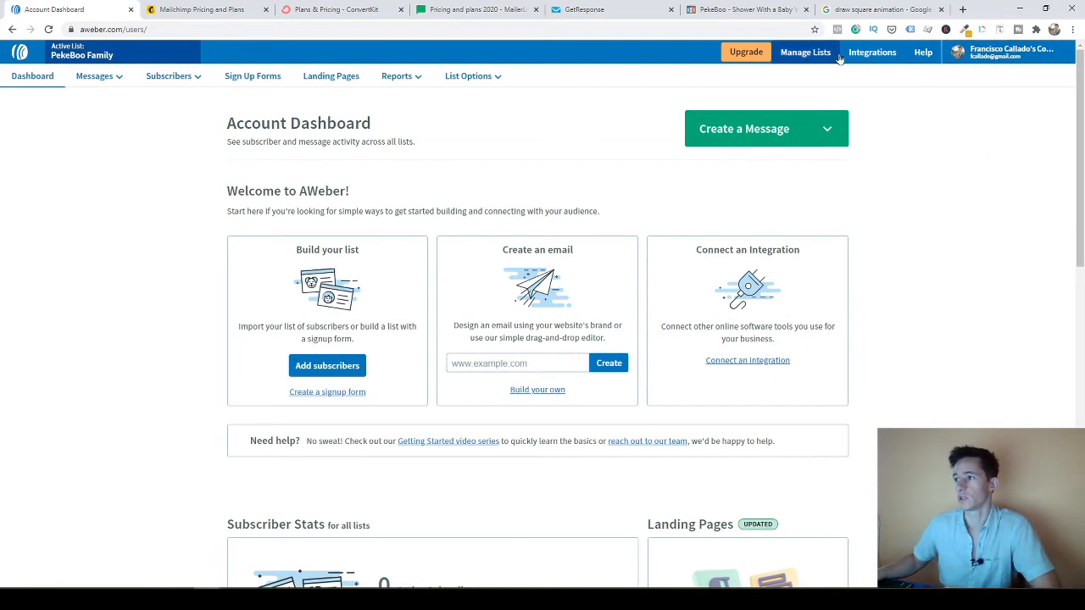
pyautogui.click(812, 56)
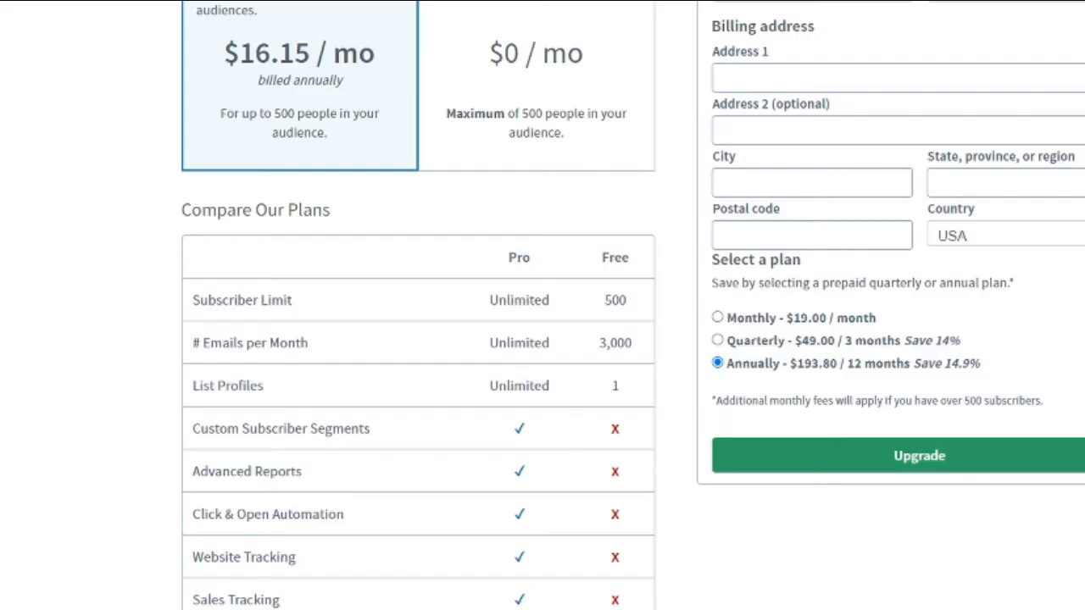
pyautogui.scroll(-1, 468, 340)
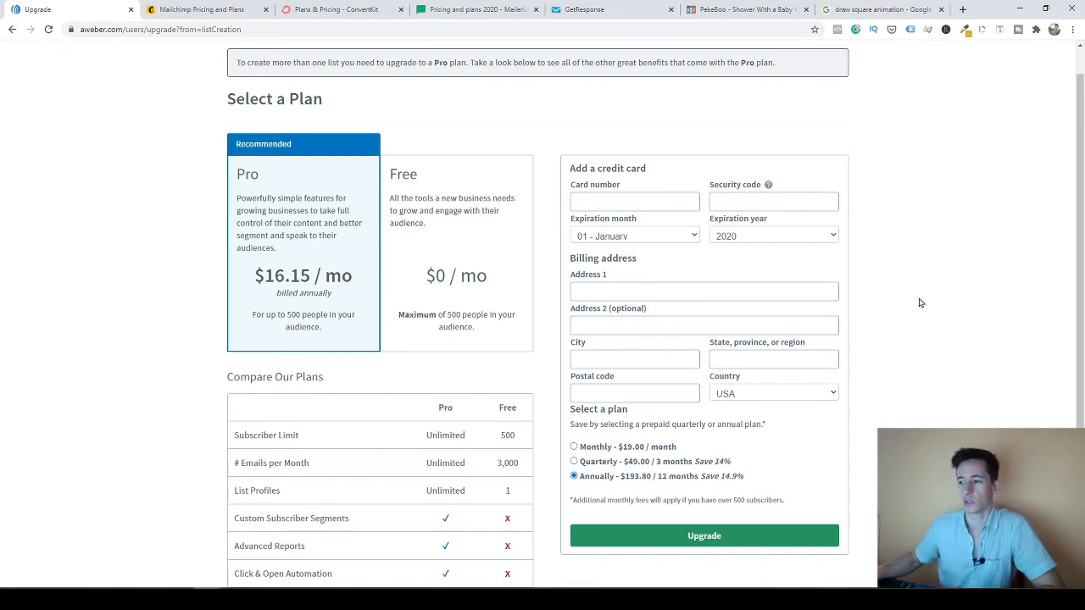
pyautogui.scroll(1, 939, 330)
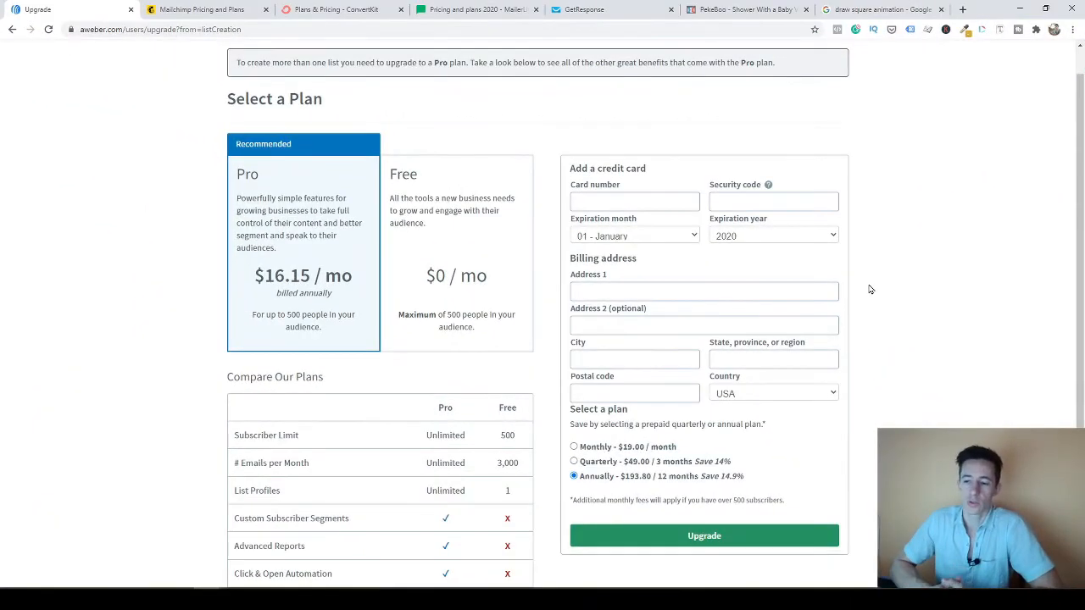
pyautogui.scroll(1, 855, 283)
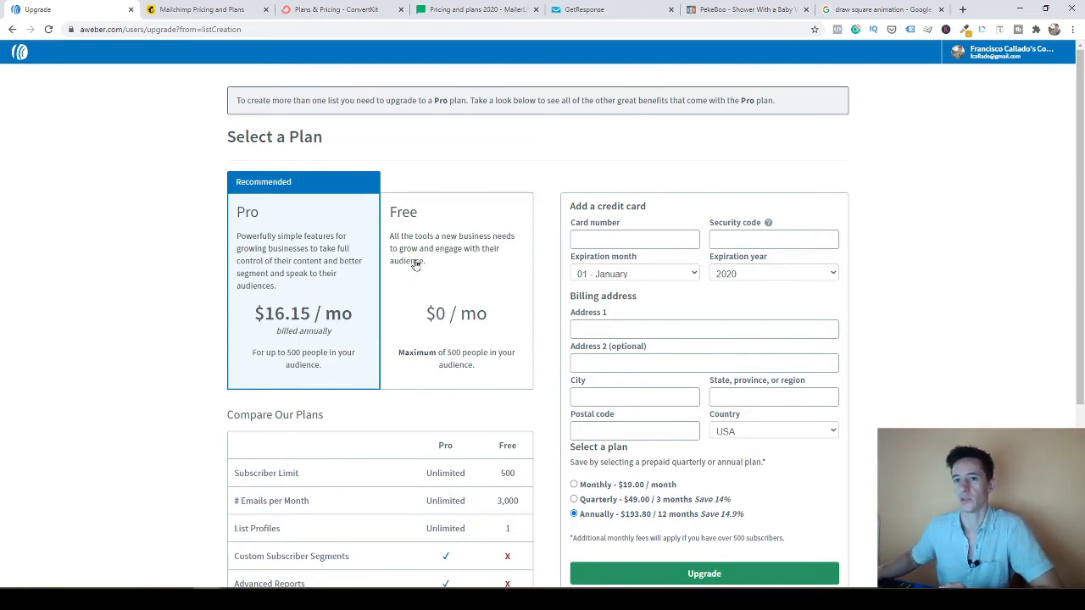
pyautogui.click(20, 52)
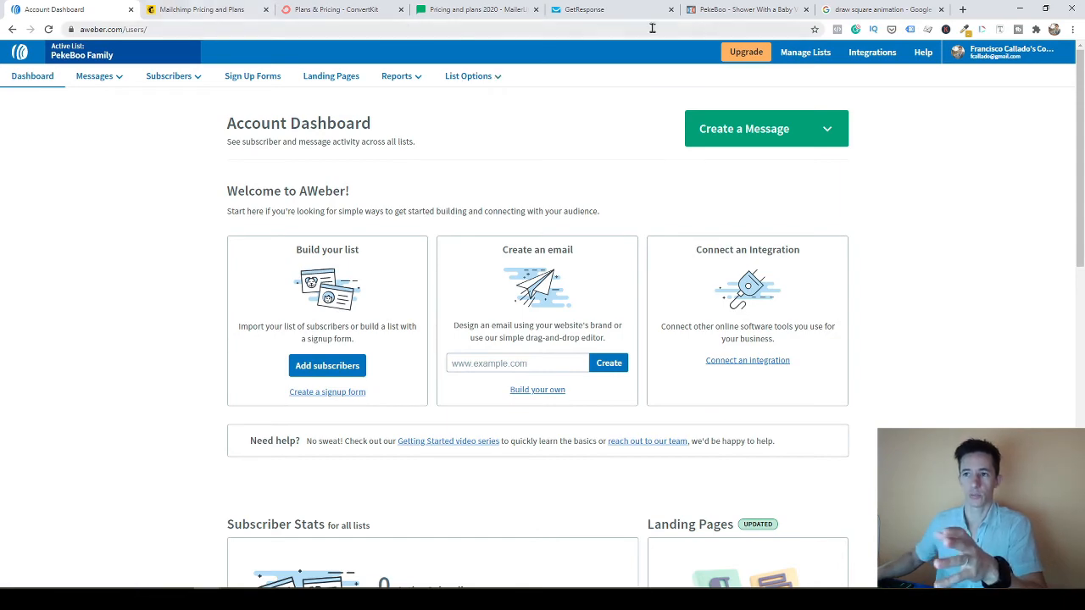
# Open the account upgrade page and compare the limits and features of the Pro and Free plans
pyautogui.scroll(-1, 613, 223)
pyautogui.scroll(1, 613, 223)
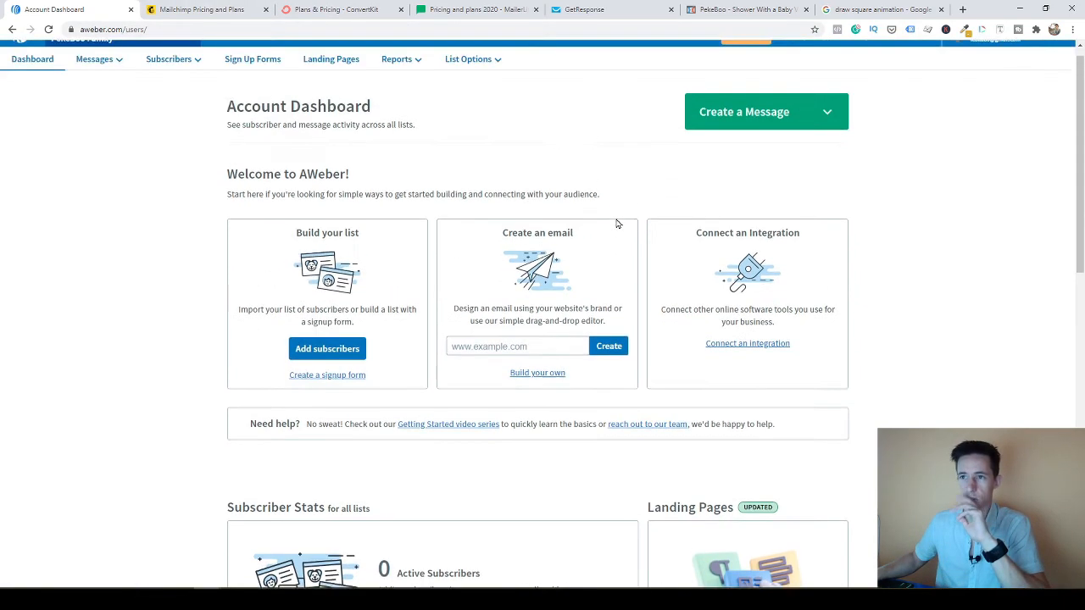
pyautogui.scroll(-1, 477, 292)
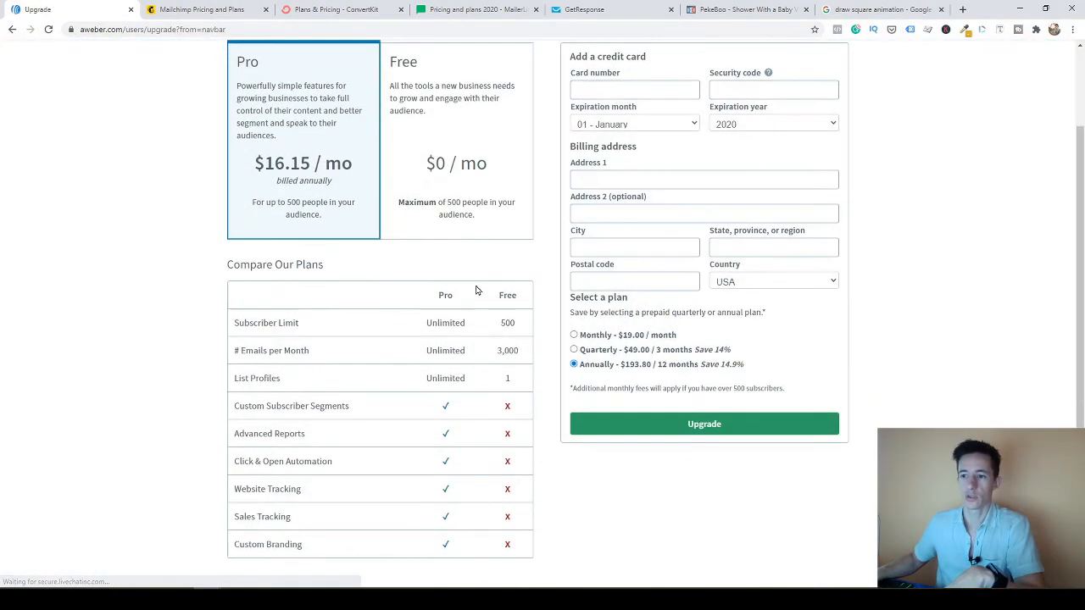
pyautogui.scroll(1, 477, 294)
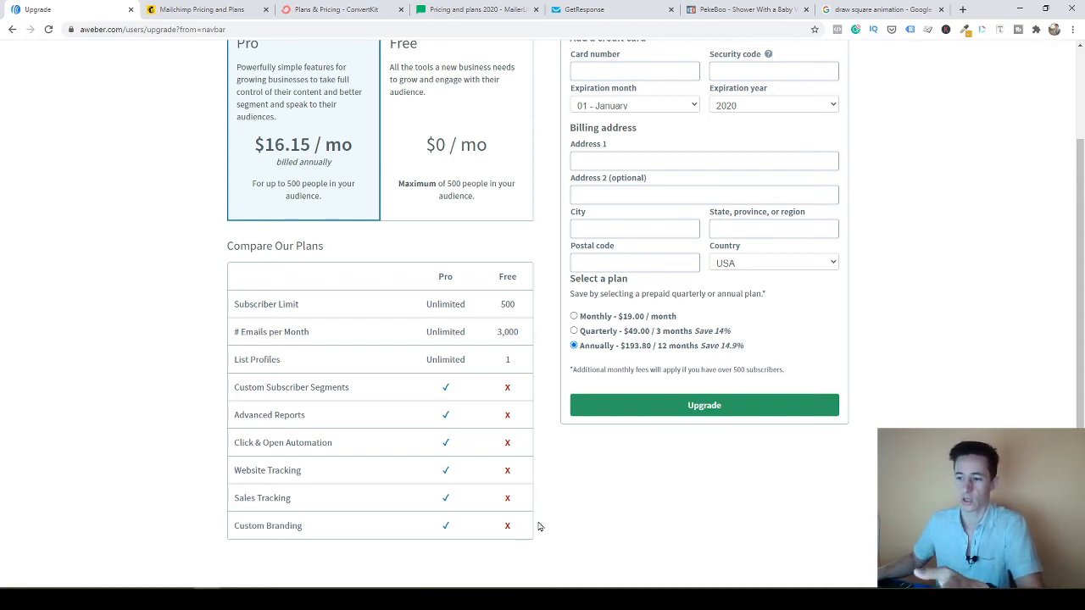
pyautogui.scroll(1, 594, 538)
pyautogui.scroll(3, 589, 538)
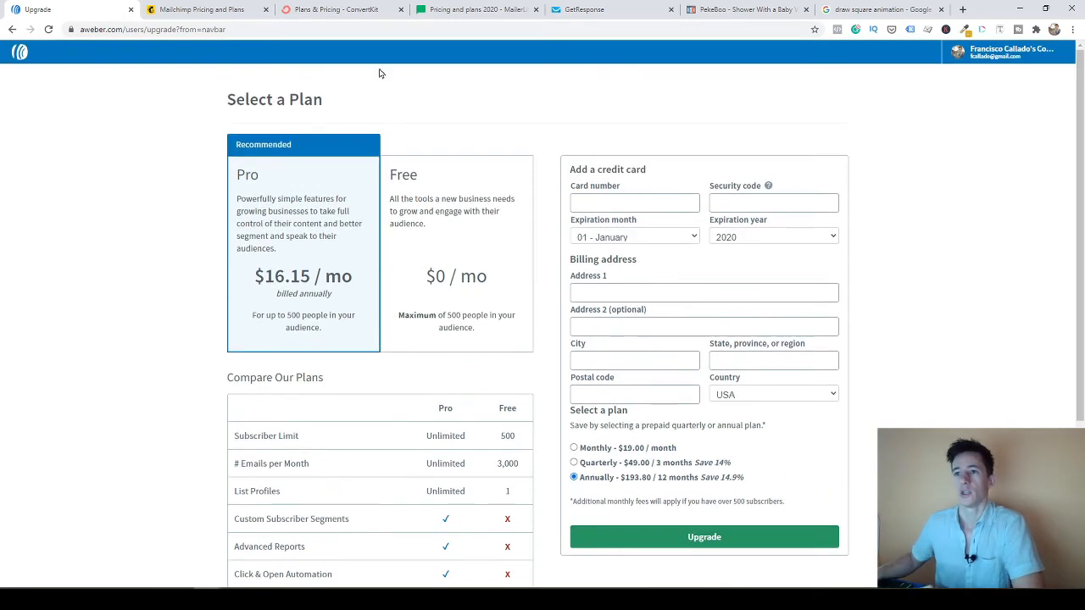
# Switch to the Mailchimp pricing page and examine the Free plan's price, top features, contact limit and audience limit against the paid plans
pyautogui.click(194, 8)
pyautogui.scroll(-3, 910, 348)
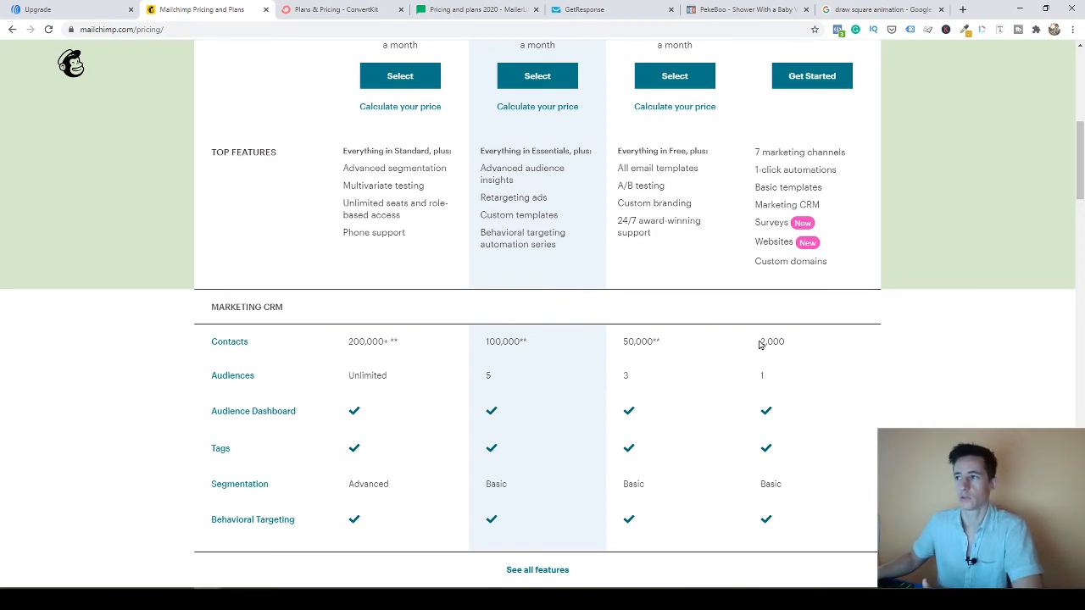
pyautogui.scroll(2, 898, 351)
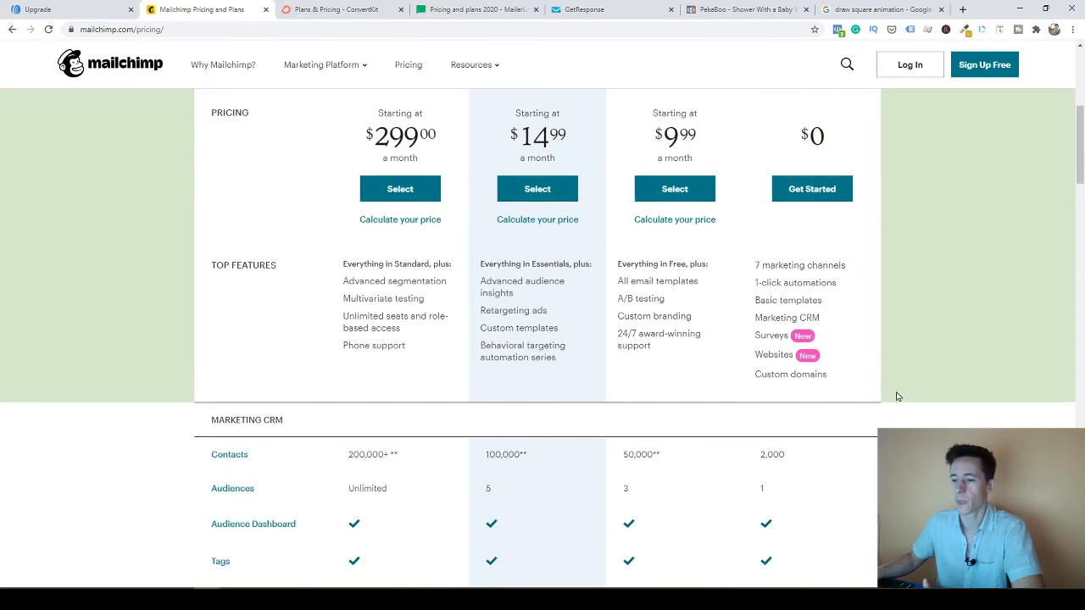
pyautogui.scroll(-1, 898, 396)
pyautogui.scroll(-1, 870, 406)
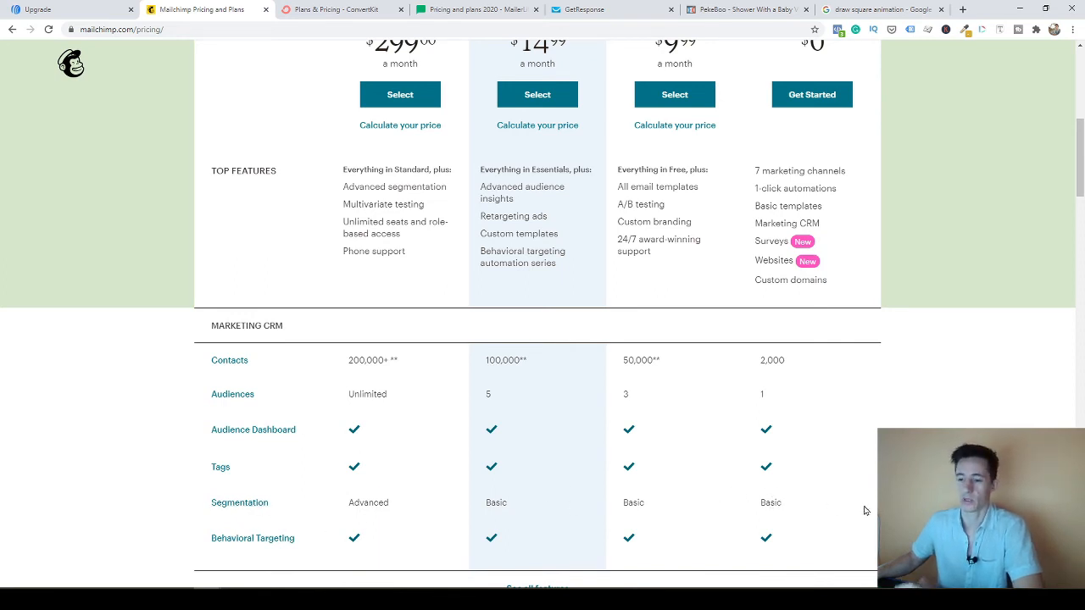
pyautogui.scroll(-1, 865, 445)
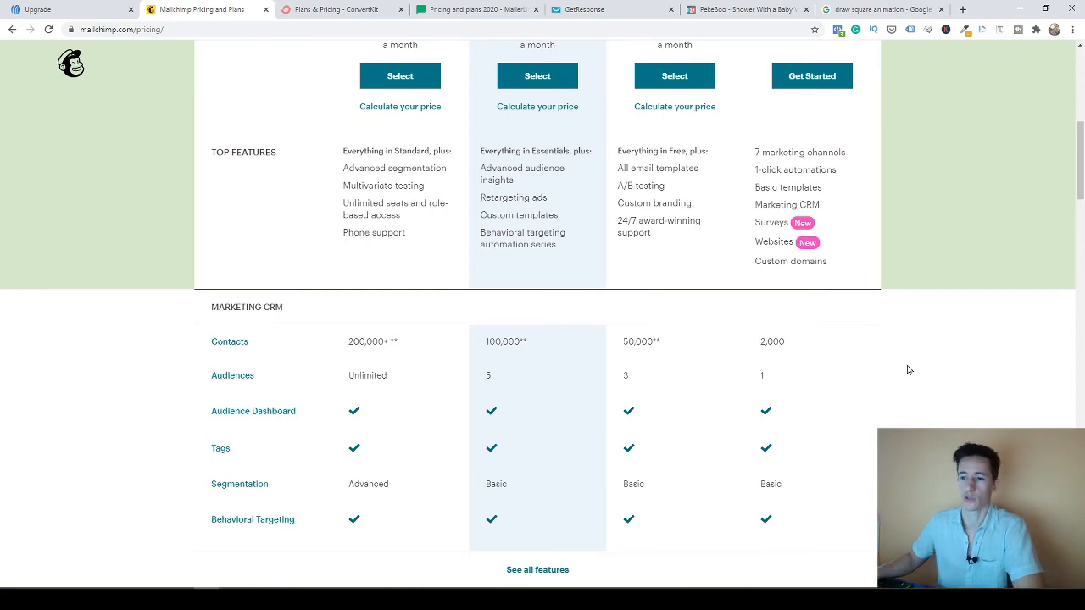
pyautogui.scroll(3, 909, 370)
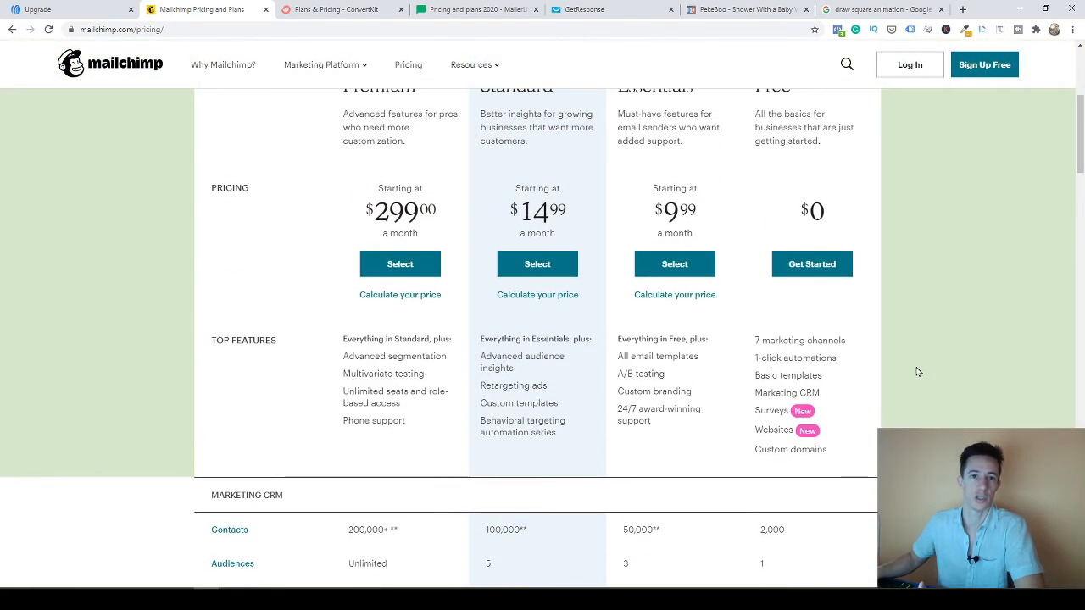
pyautogui.scroll(-2, 956, 347)
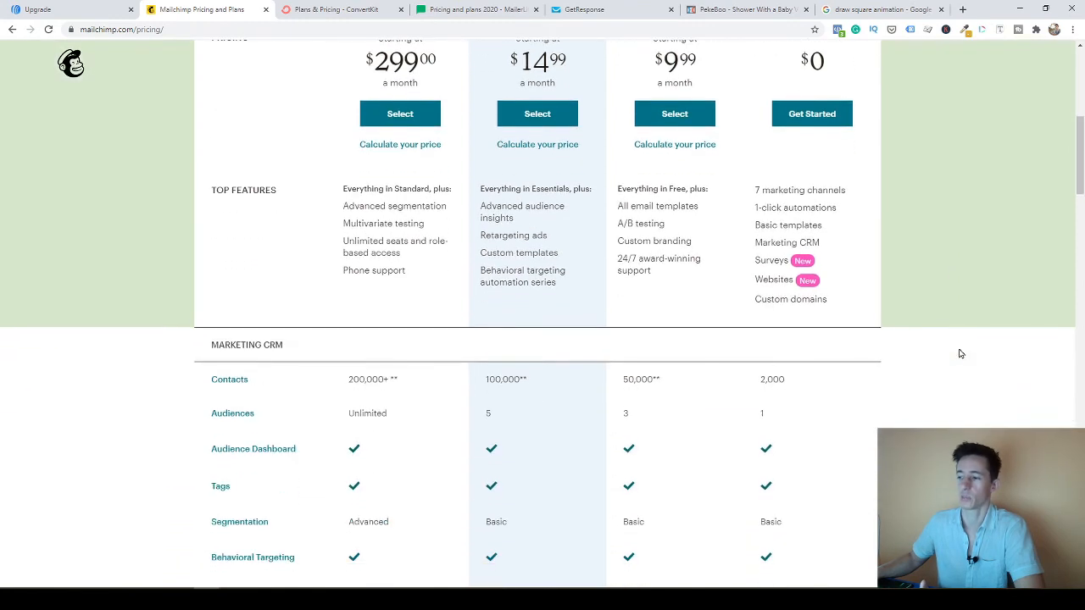
# Check the free plan's subscriber limits and features on the ConvertKit pricing page and the free tier on the MailerLite pricing page
pyautogui.scroll(-1, 958, 356)
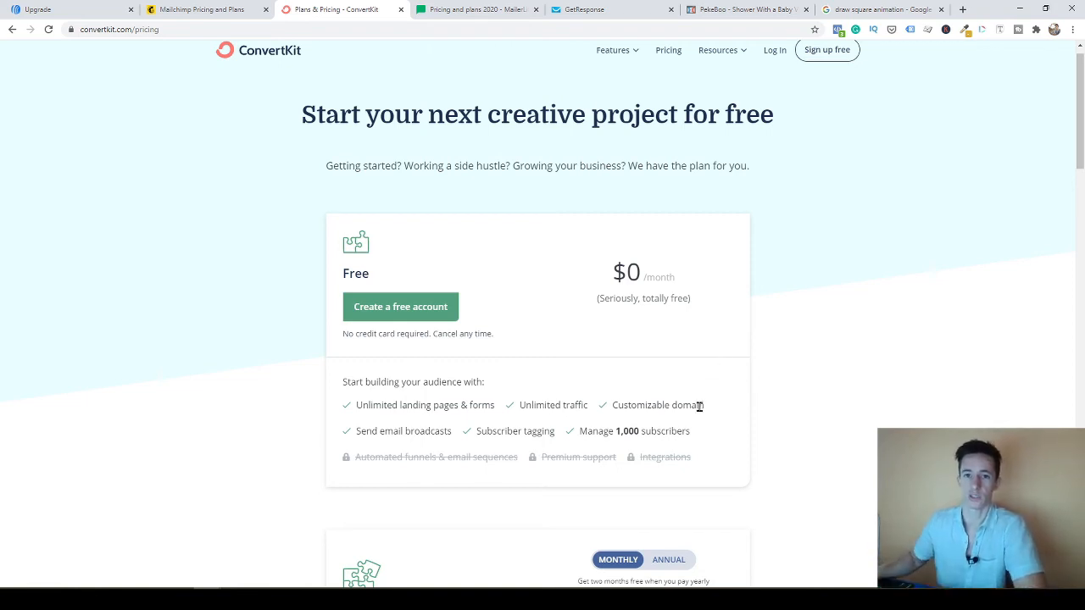
pyautogui.click(455, 10)
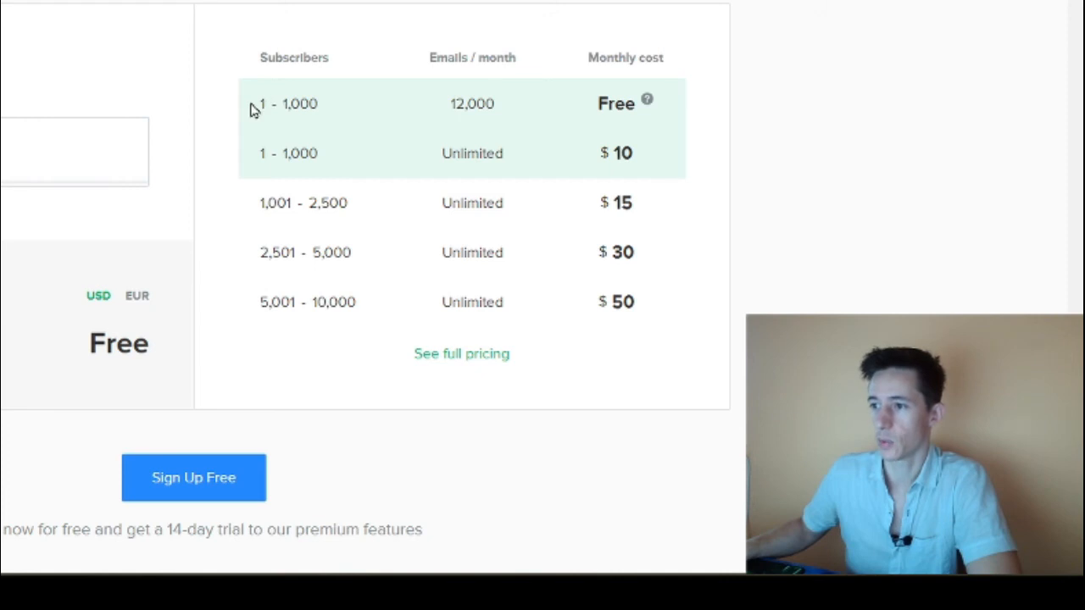
pyautogui.moveTo(648, 102)
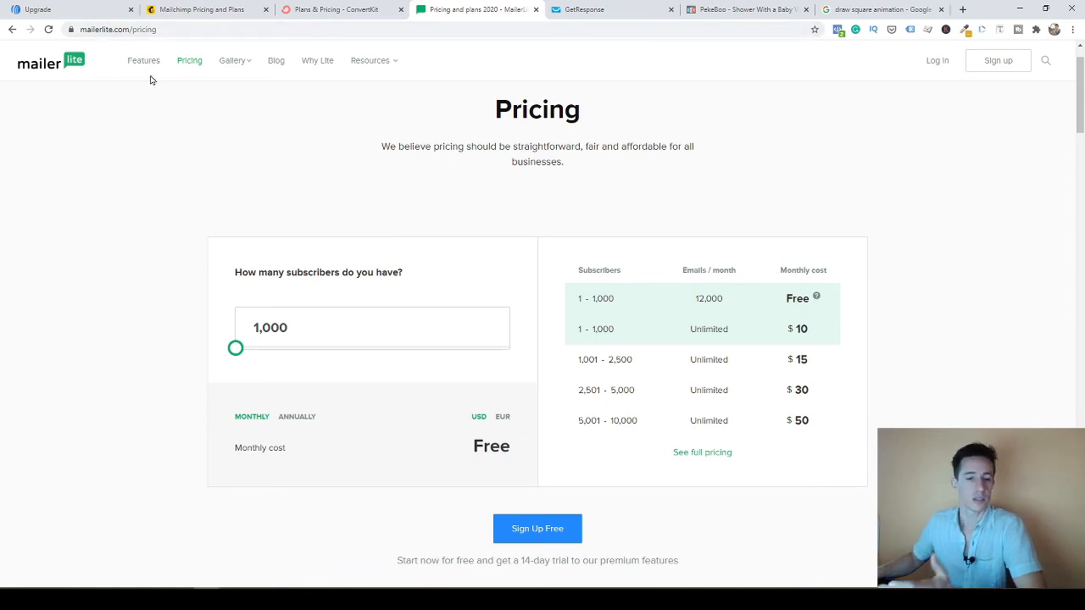
# Switch back to AWeber, leave the plan selection page and look over the account dashboard
pyautogui.click(63, 10)
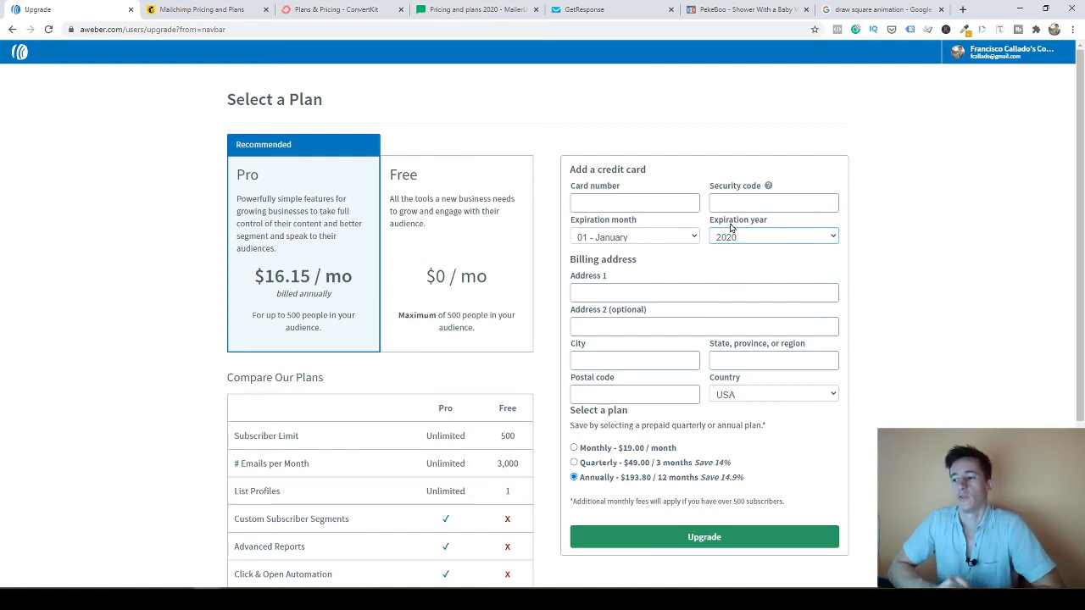
pyautogui.click(19, 53)
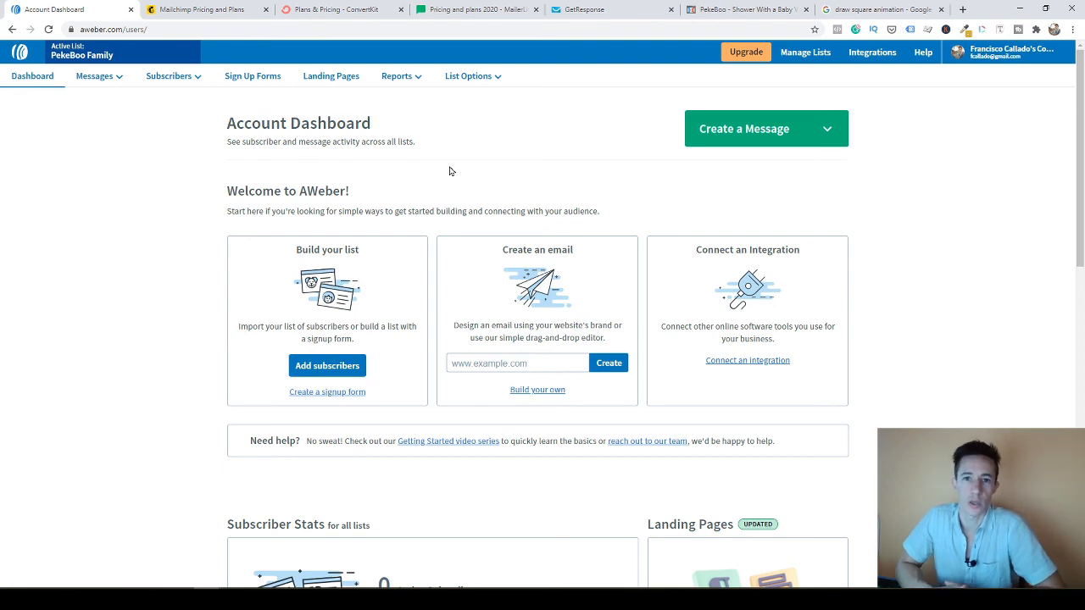
pyautogui.scroll(-3, 932, 305)
pyautogui.scroll(3, 932, 305)
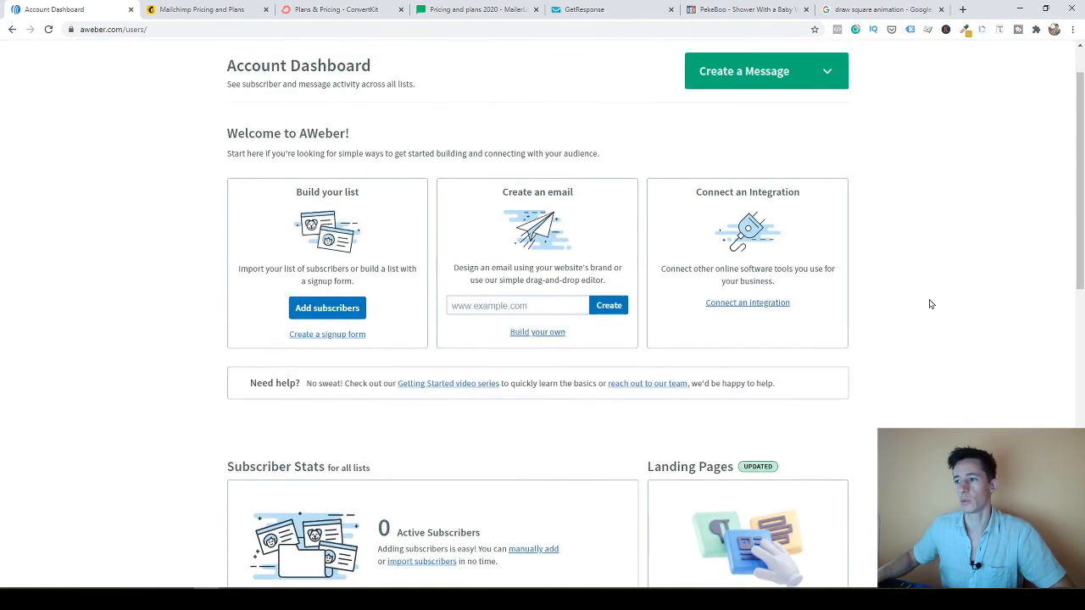